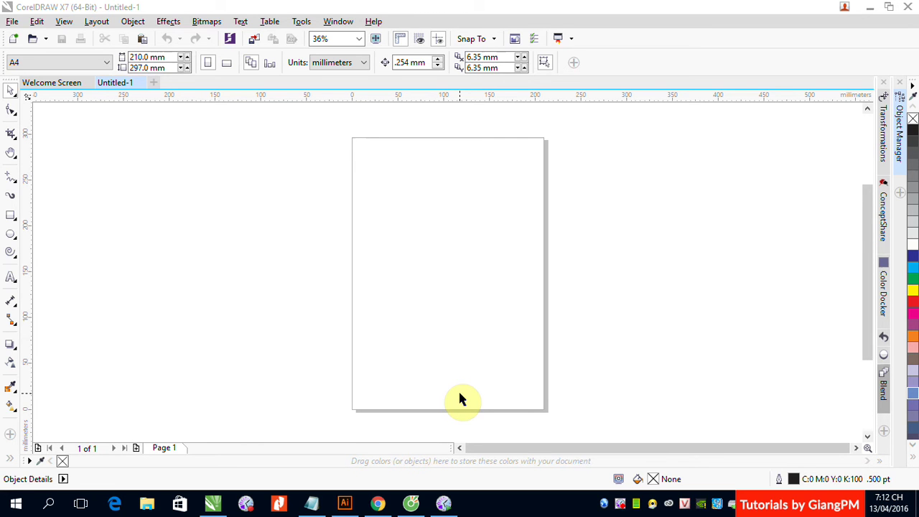
- Draw a rectangle about 67 × 68 mm at the page's upper-left corner and fill it red
click(10, 217)
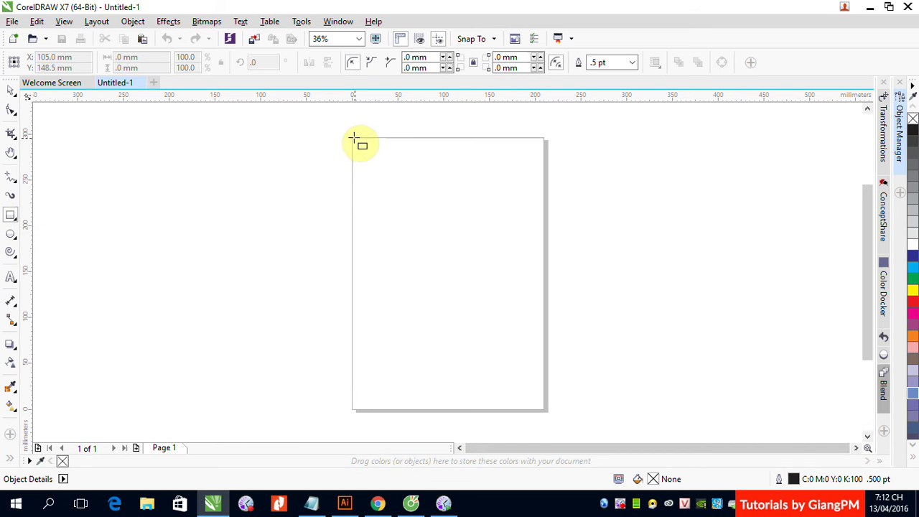
drag(352, 137, 413, 200)
click(911, 299)
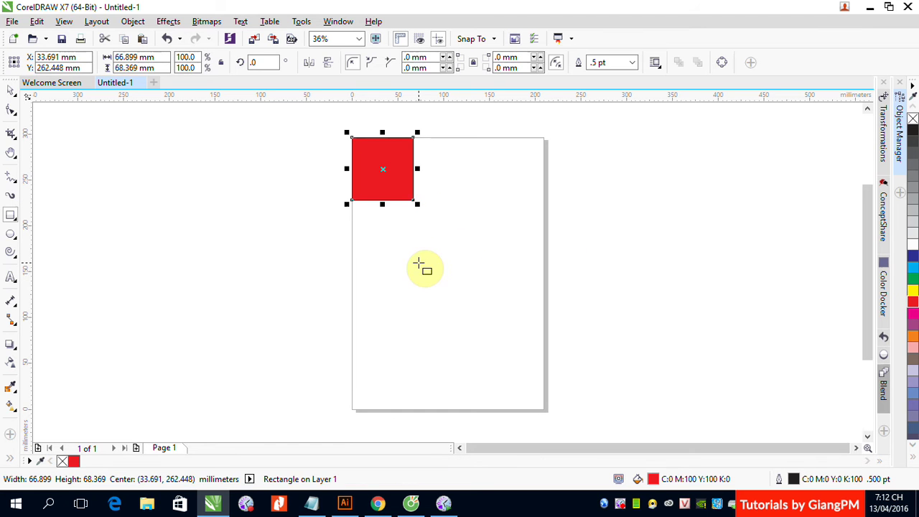
- Draw a green-filled rectangle about 71 × 69 mm mid-page and a yellow-filled one about 60 × 57 mm in the page's lower-right corner
drag(416, 249, 481, 313)
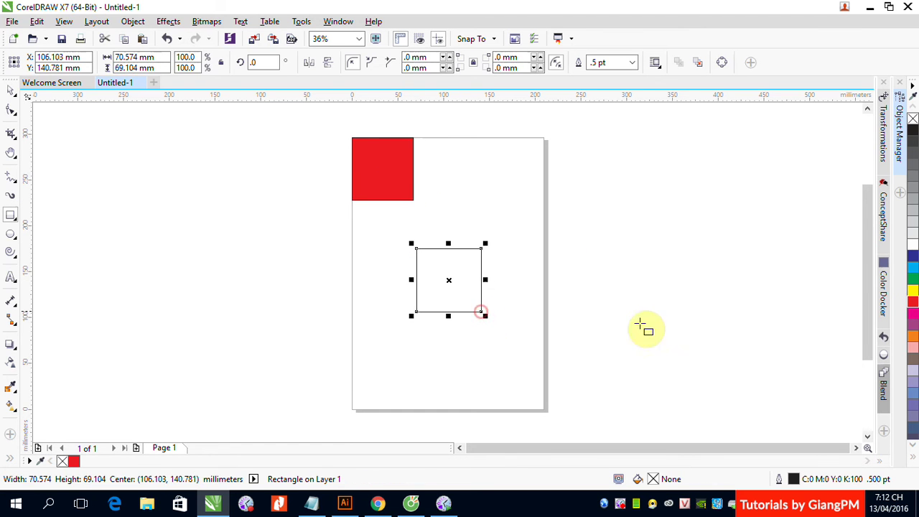
click(911, 286)
drag(487, 355, 542, 407)
drag(912, 290, 514, 381)
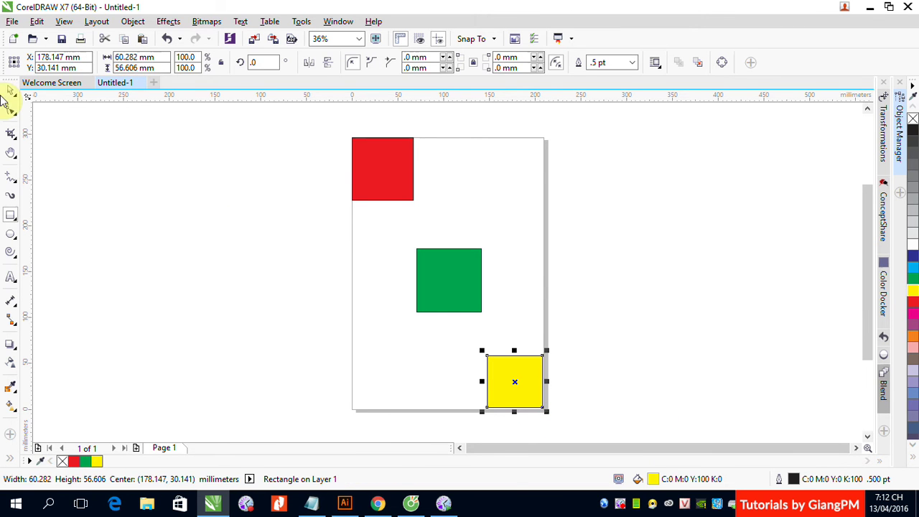
click(12, 90)
click(151, 255)
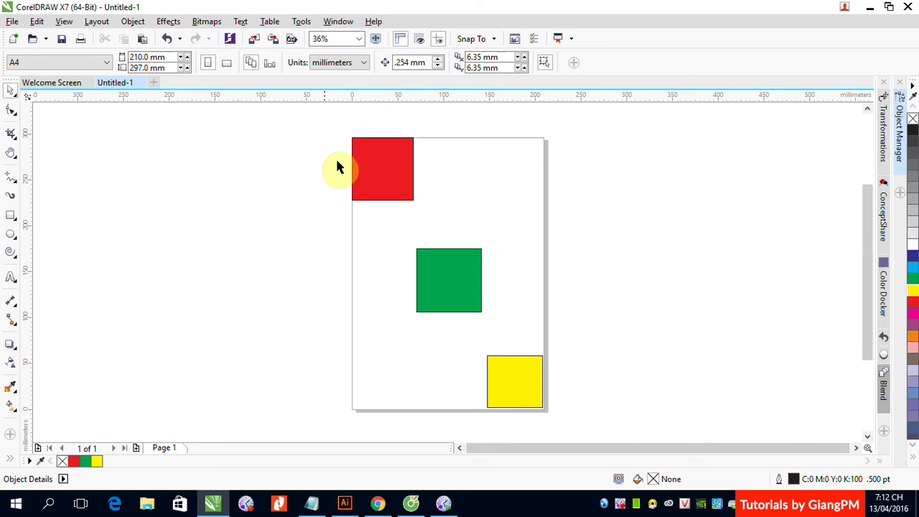
drag(333, 124, 609, 430)
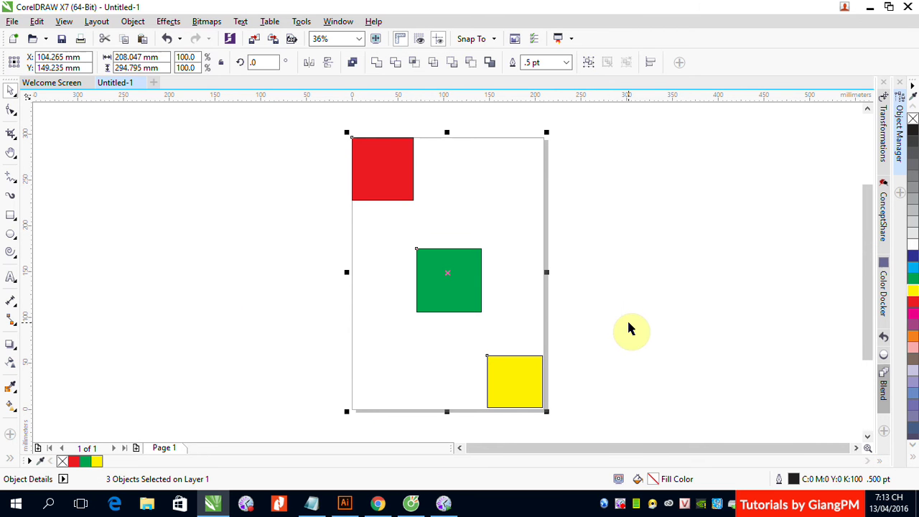
click(613, 255)
drag(331, 124, 524, 318)
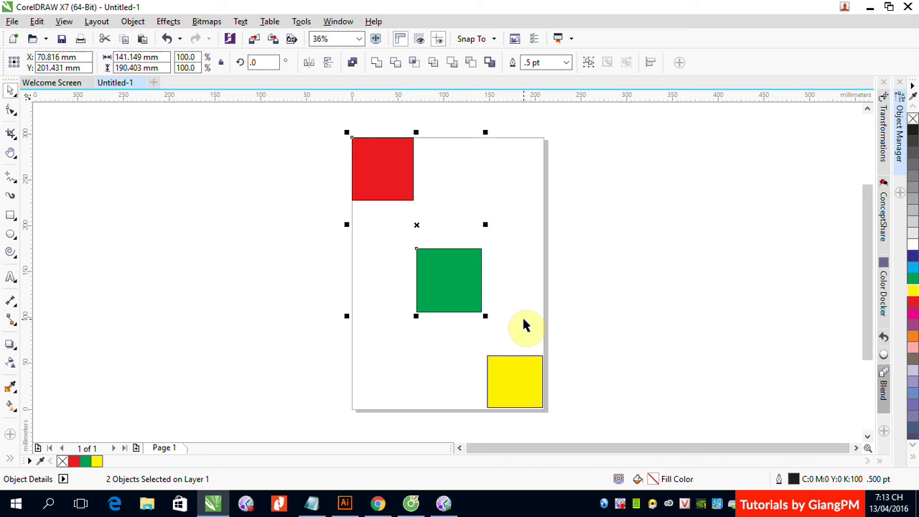
click(682, 230)
- Stretch the red rectangle downward to a height of about 93 mm
click(376, 199)
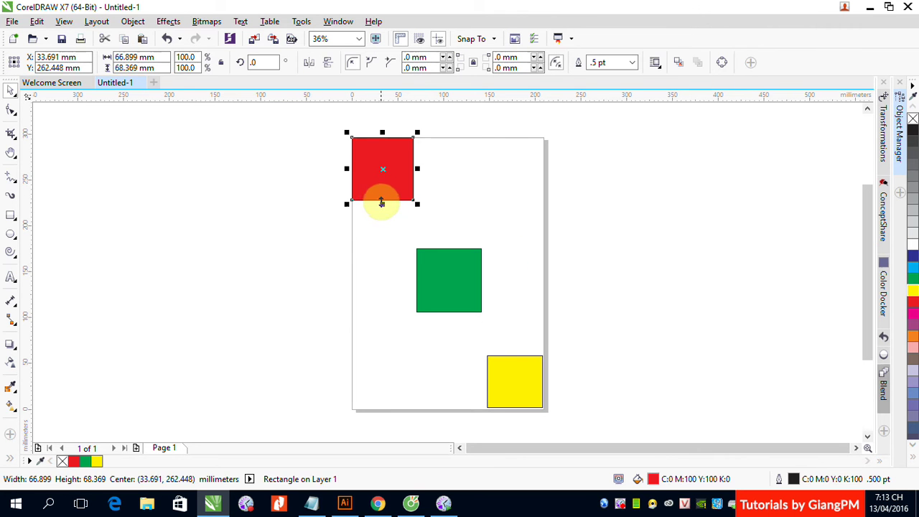
drag(381, 202, 381, 227)
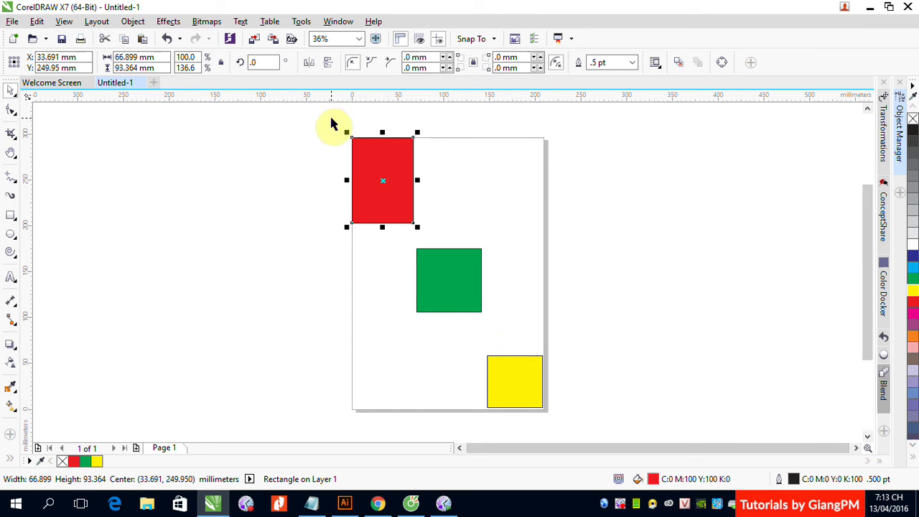
- Select all three rectangles and review the available Align and Distribute commands, collapsing the docker when done
drag(332, 124, 590, 402)
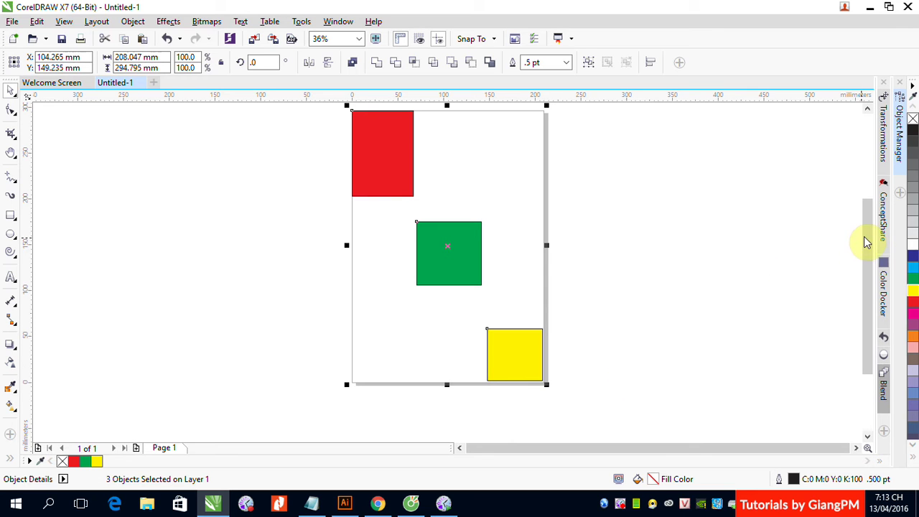
drag(865, 237, 867, 224)
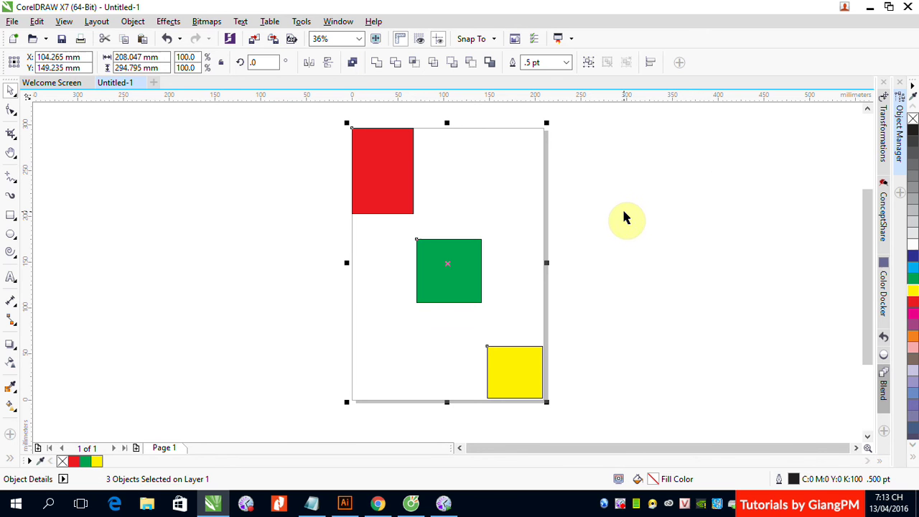
click(132, 23)
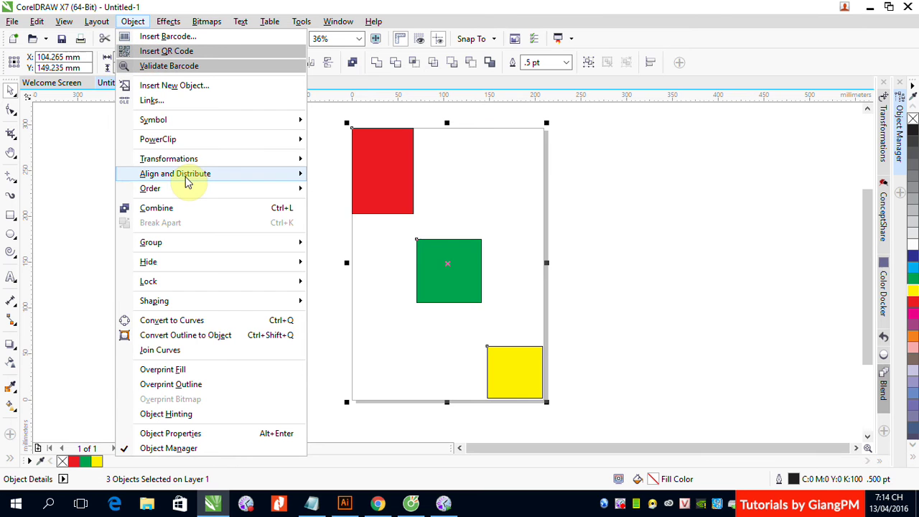
mouse_move(186, 181)
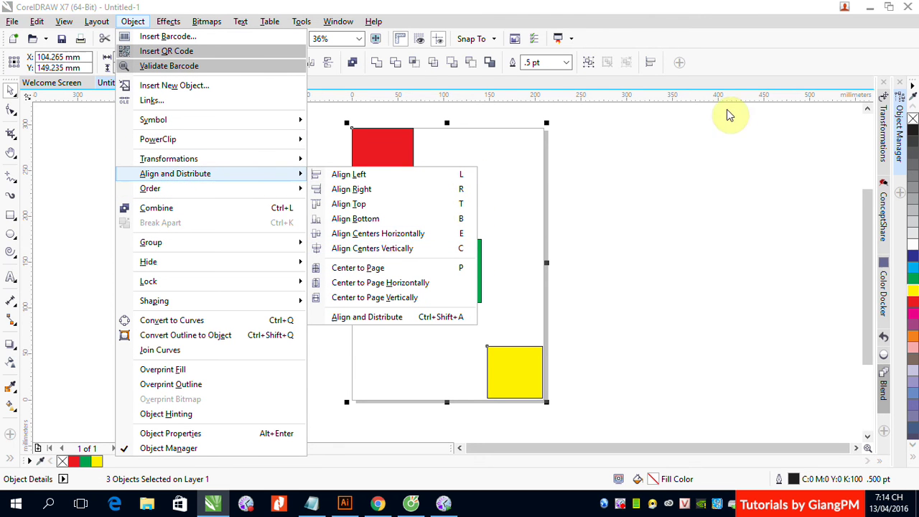
click(689, 179)
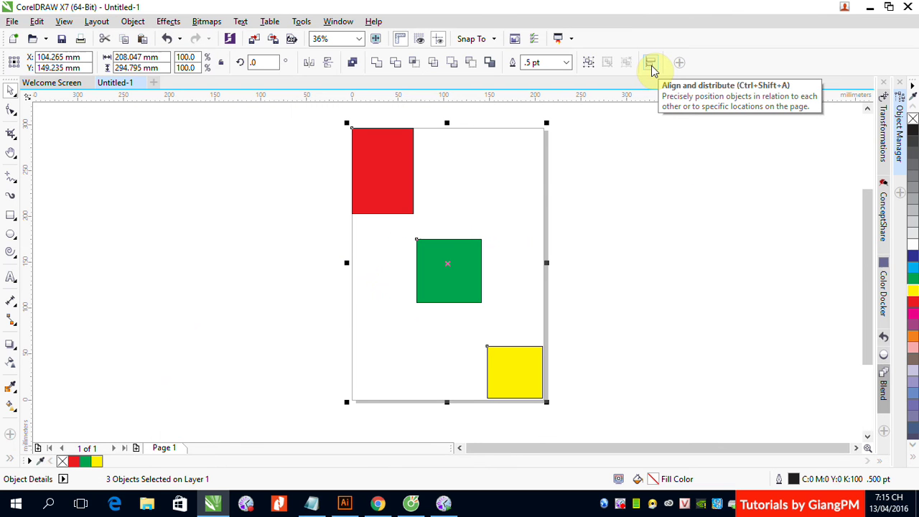
click(651, 65)
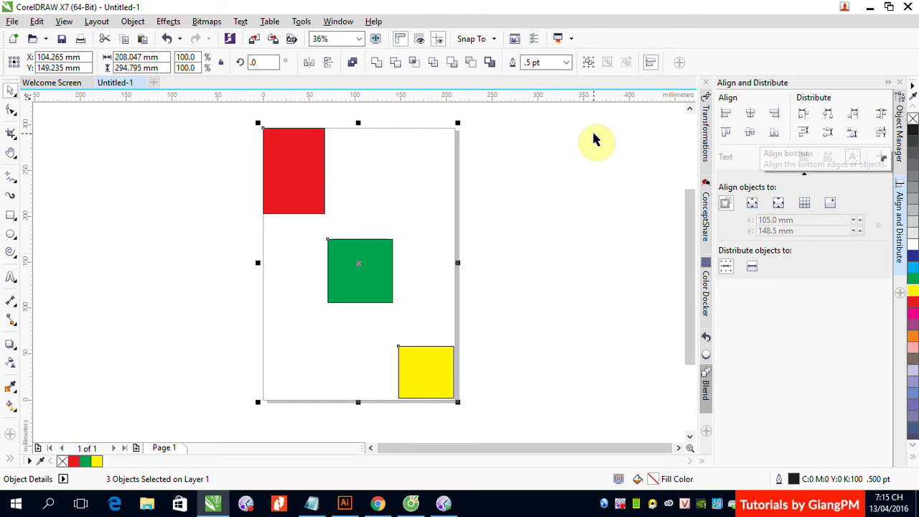
click(888, 83)
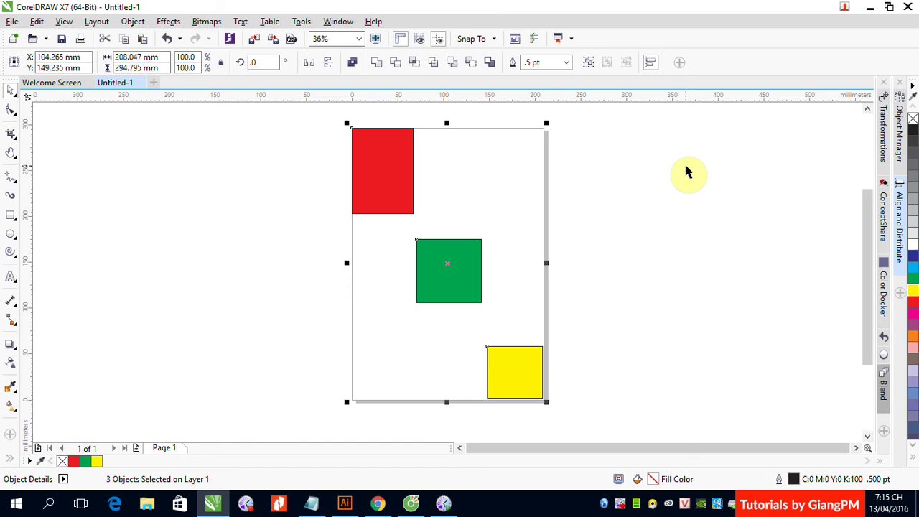
- Try aligning the three rectangles by their left edges and by their right edges, undoing each alignment and the stray duplicate
key(l)
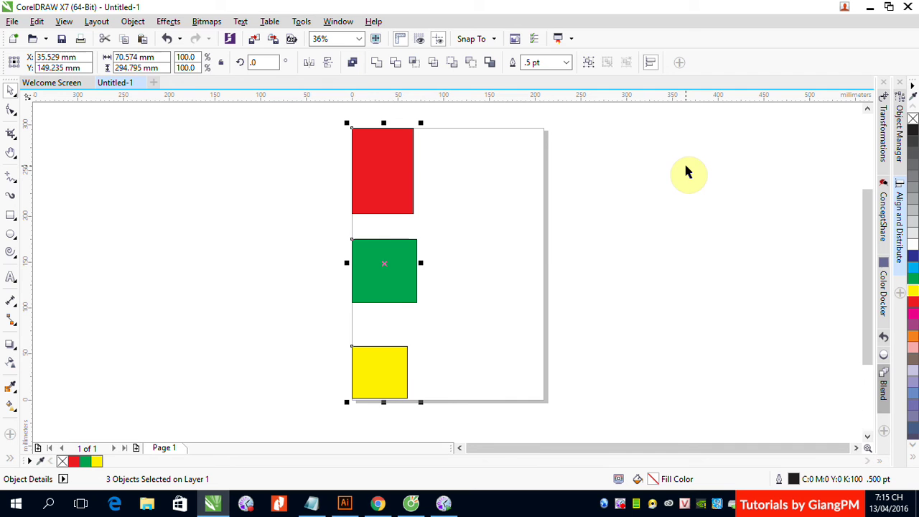
key(shift+c)
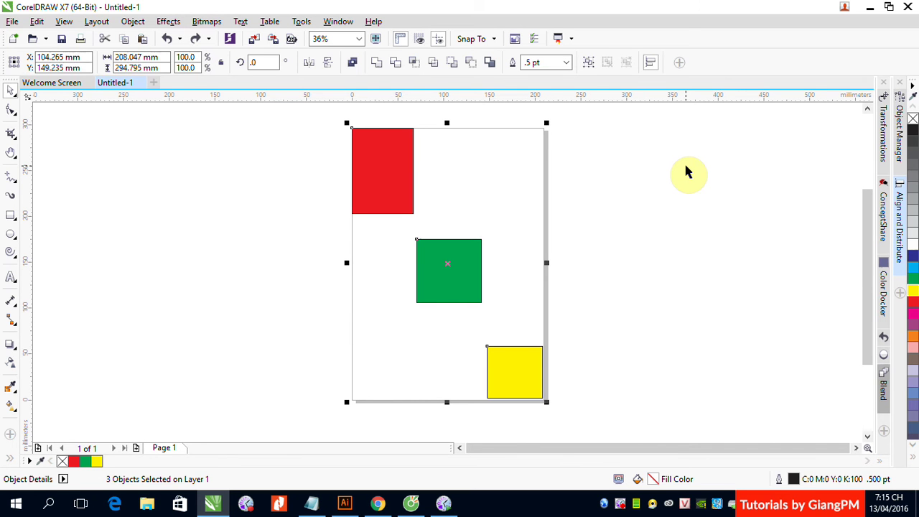
key(r)
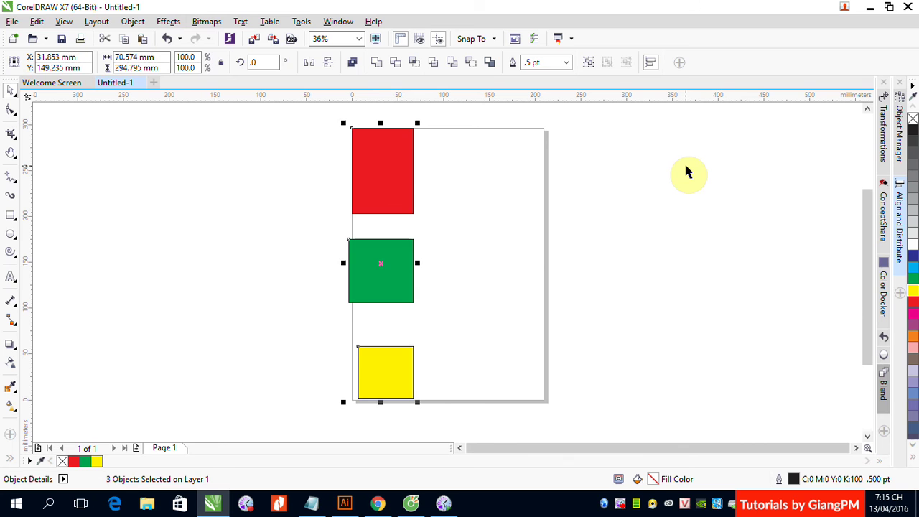
key(ctrl+d)
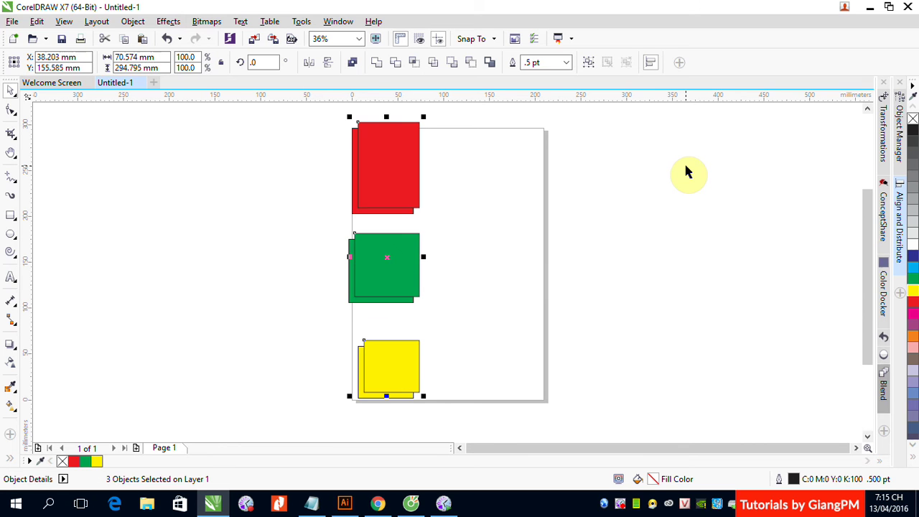
key(ctrl+z)
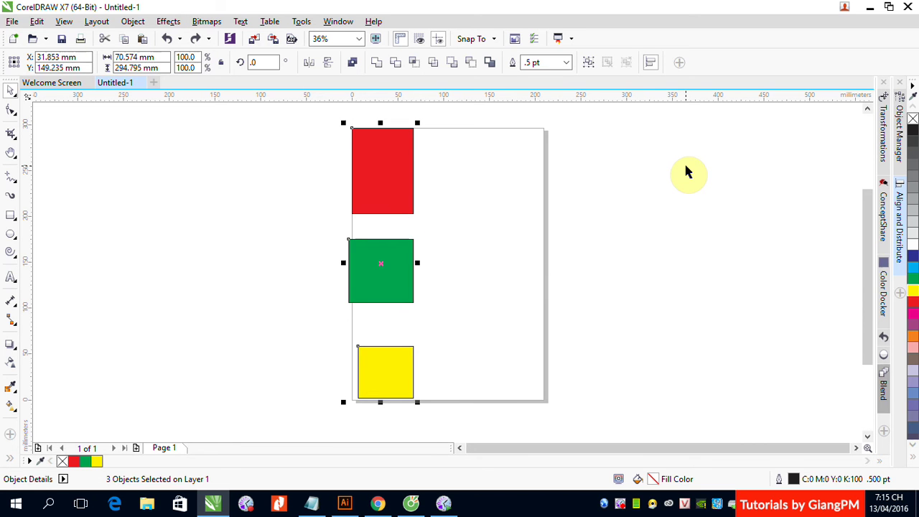
key(shift+e)
click(684, 170)
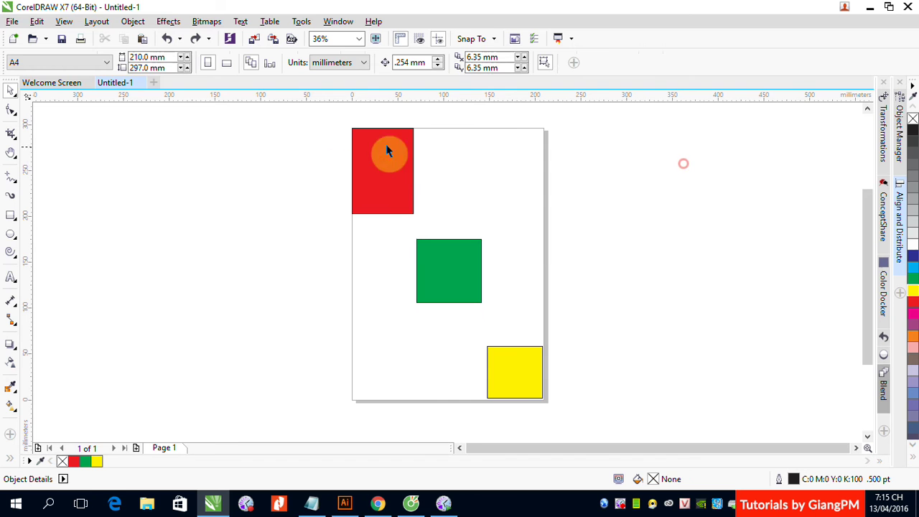
- Select all three rectangles together with one selection box and align their right edges to the red rectangle
drag(328, 115, 586, 427)
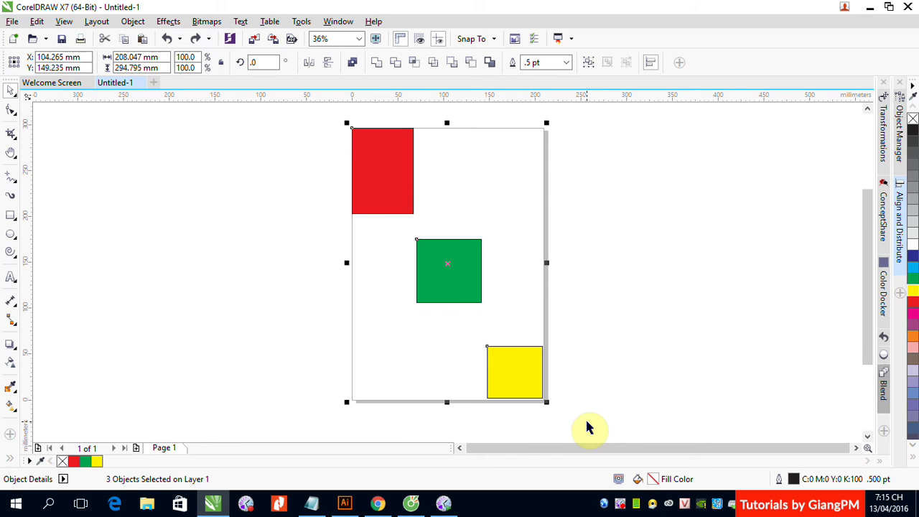
key(r)
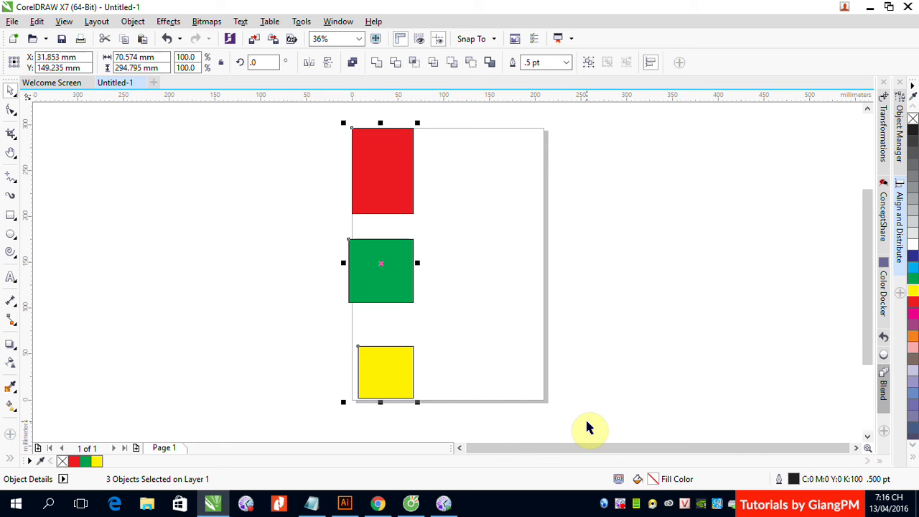
click(578, 312)
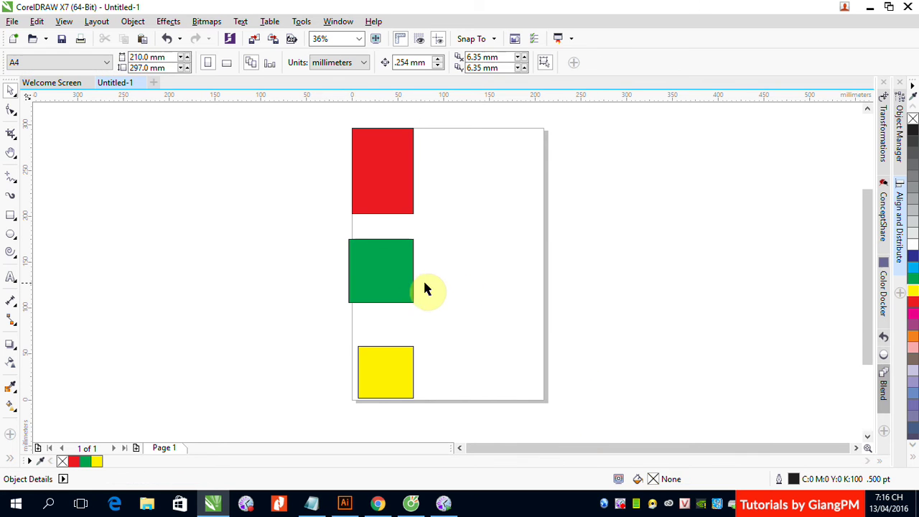
- Move the green and yellow rectangles so they overlap the red one, and undo both moves
drag(391, 287, 396, 224)
drag(402, 352, 409, 183)
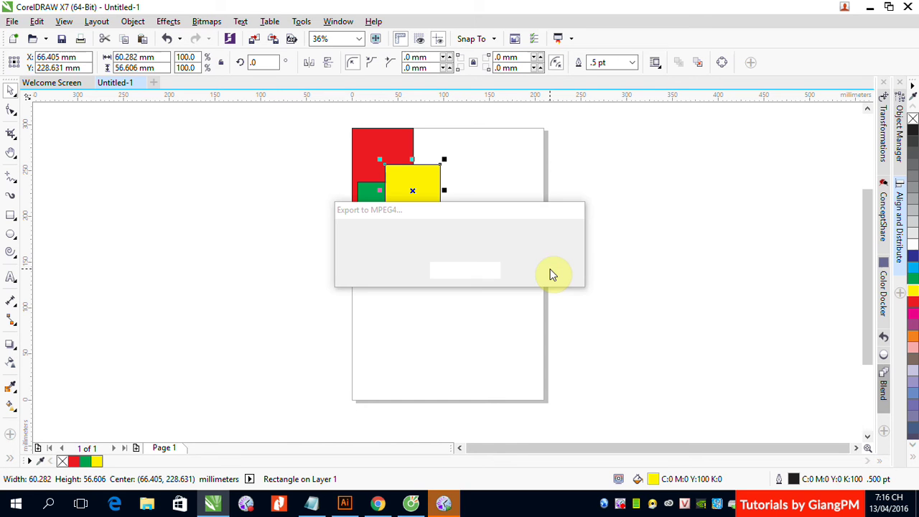
click(436, 383)
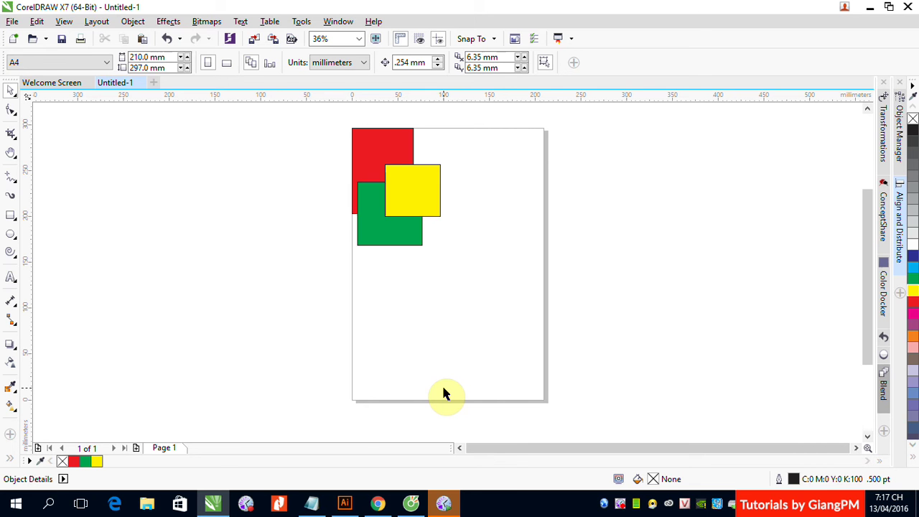
key(ctrl+z)
key(ctrl+z)
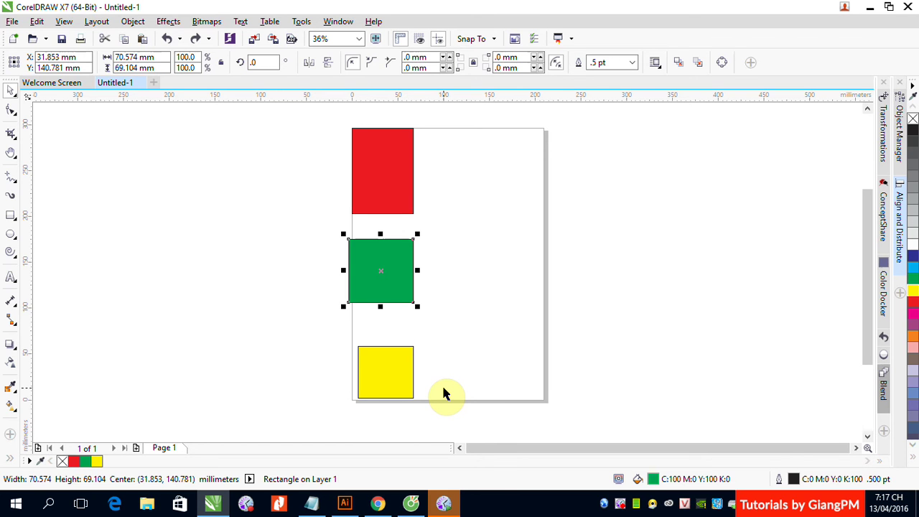
- Undo the right-edge alignment of the three rectangles
click(323, 197)
key(ctrl+a)
key(shift+e)
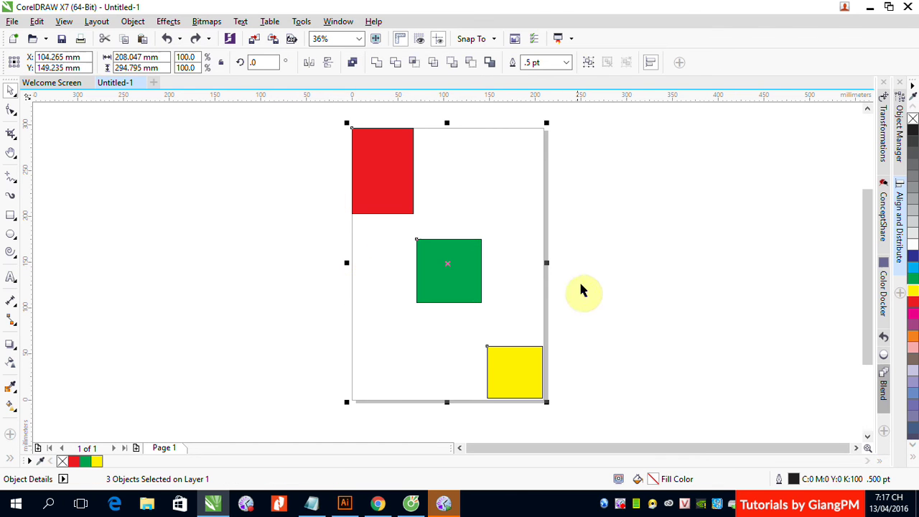
click(625, 256)
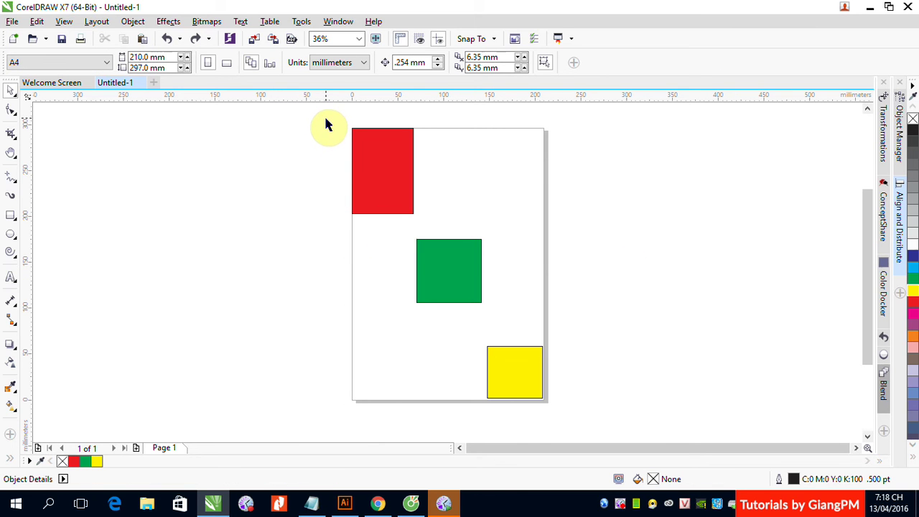
drag(328, 117, 550, 412)
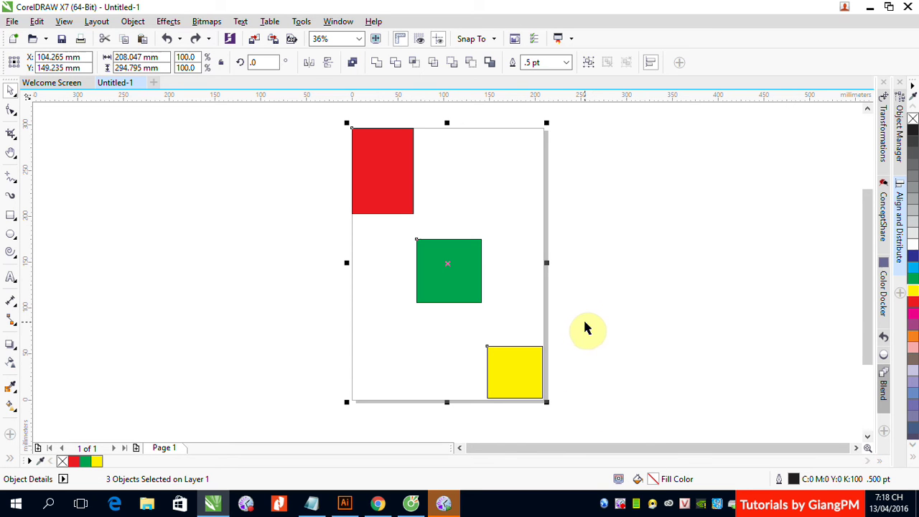
click(606, 279)
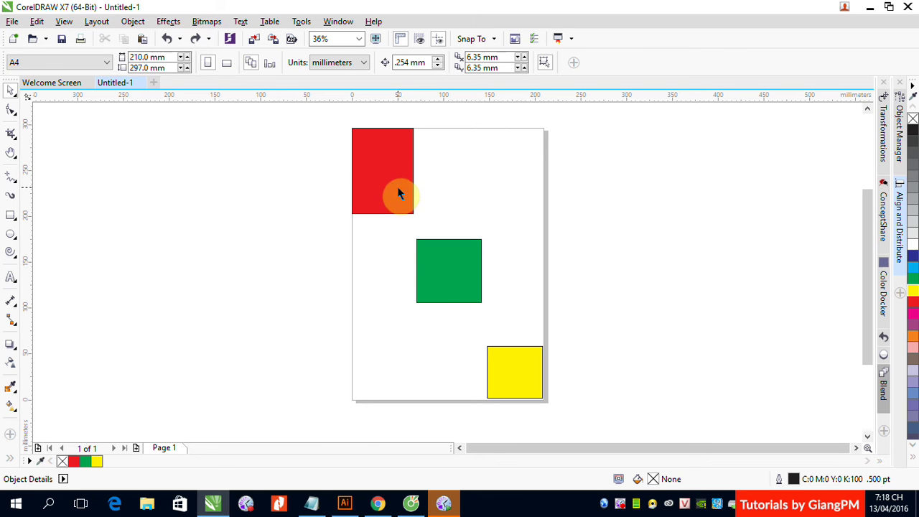
- Select the red, green and yellow rectangles one by one in that order and align their right edges to the yellow one
click(399, 188)
shift+click(449, 291)
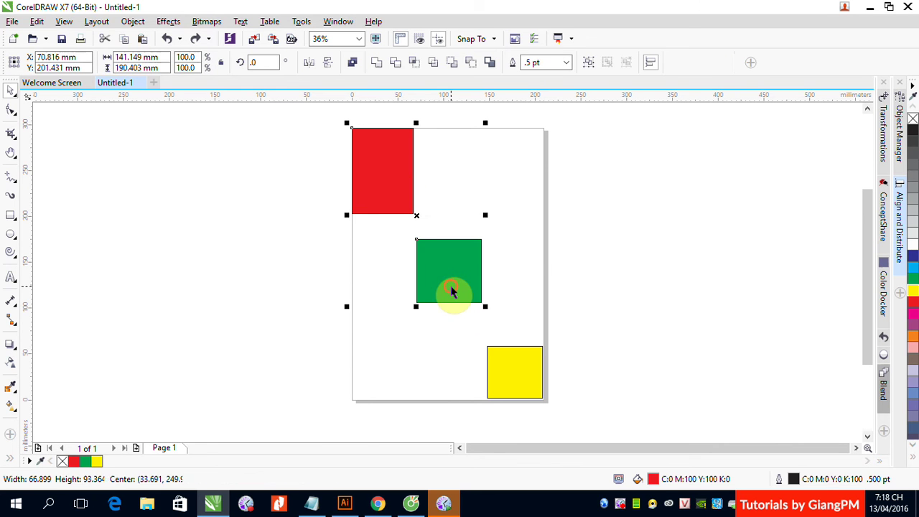
shift+click(500, 370)
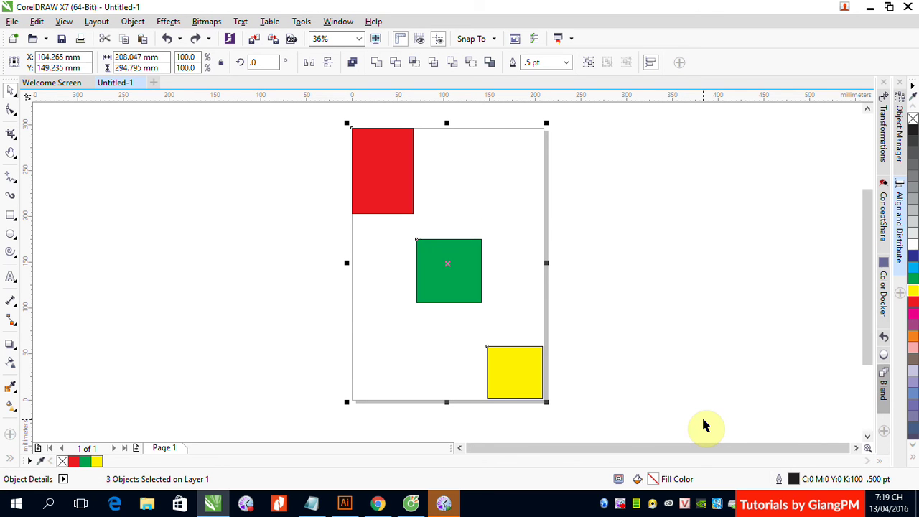
key(r)
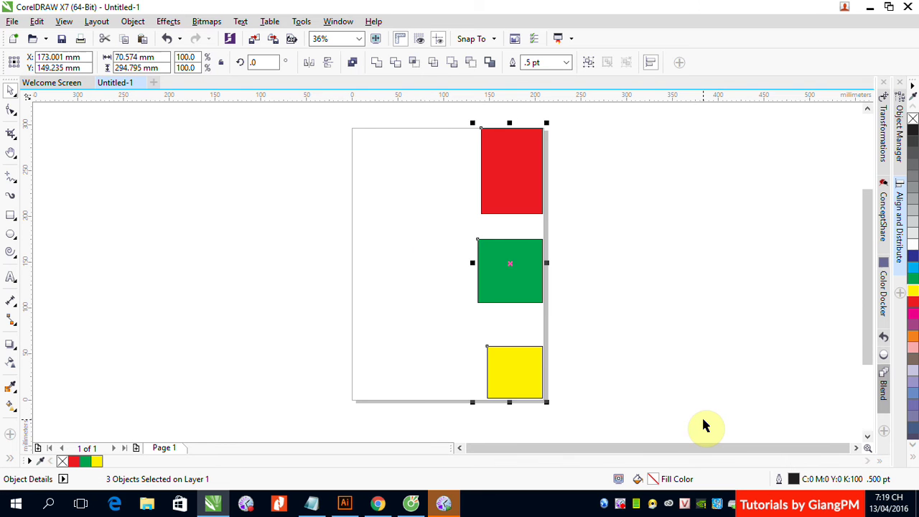
- Undo the last right-edge alignment, reselect the red, yellow and green rectangles one by one in that order, and align their right edges to the green one
key(ctrl+z)
click(720, 305)
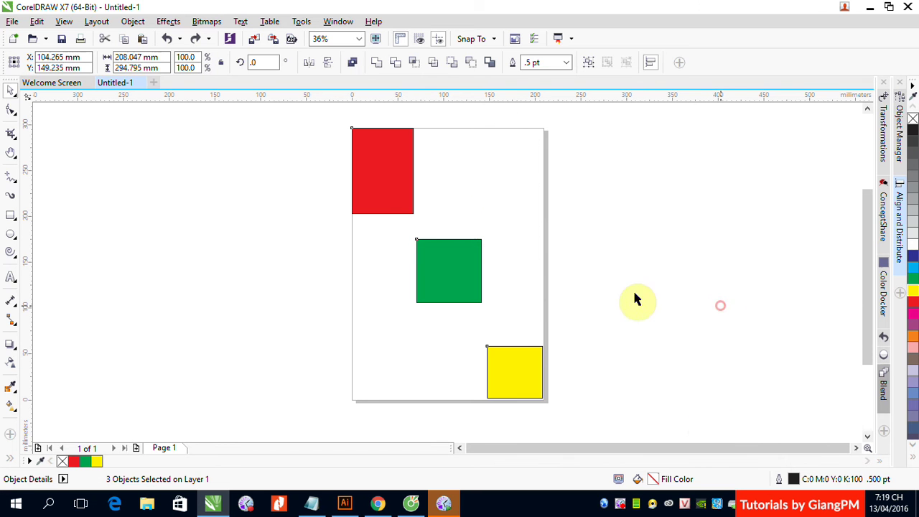
click(387, 201)
shift+click(512, 385)
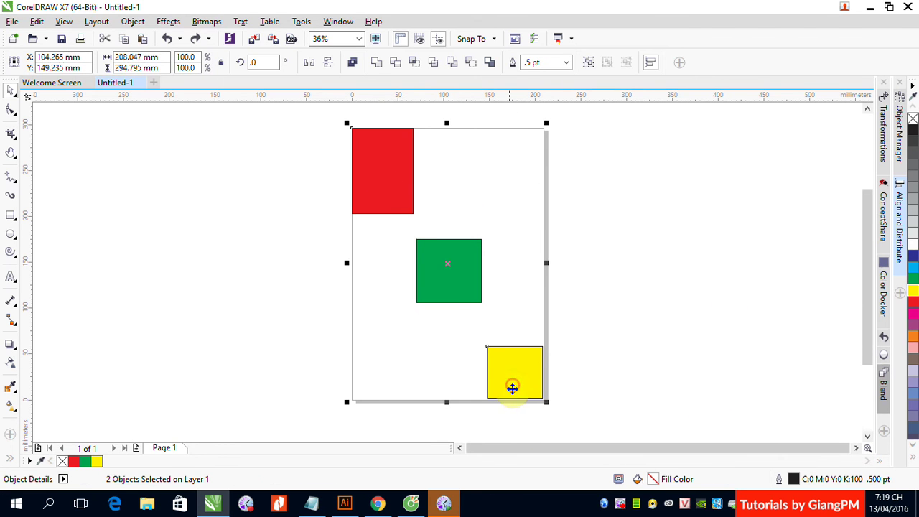
shift+click(444, 291)
key(c)
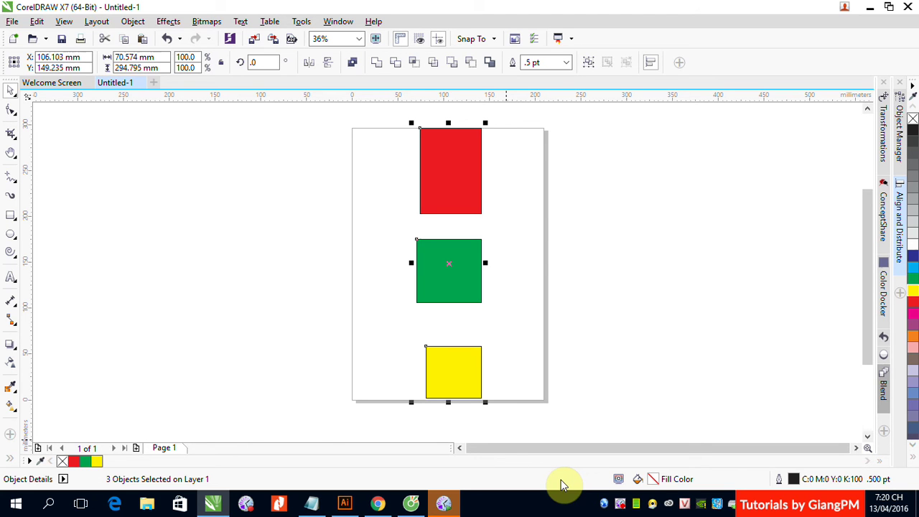
- Align the selected rectangles to the green one by top edges, by bottom edges, and by their vertical and horizontal centers
key(ctrl+z)
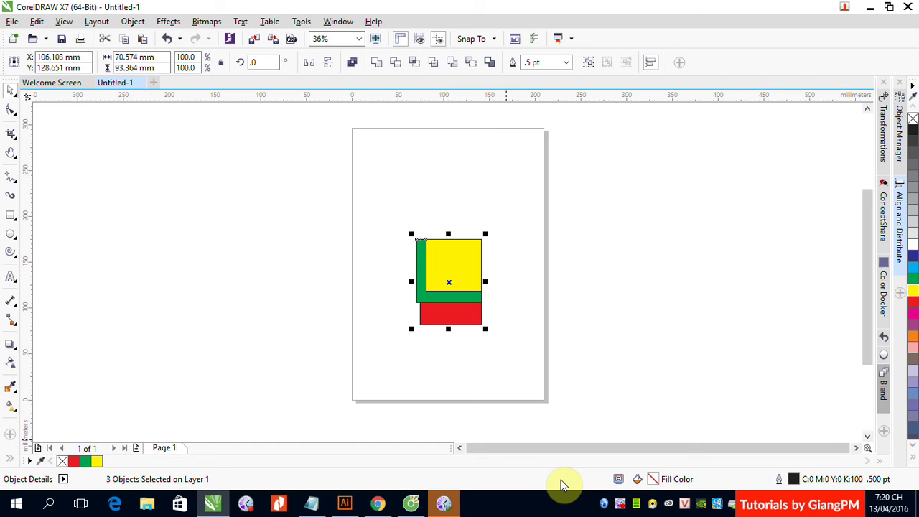
key(ctrl+z)
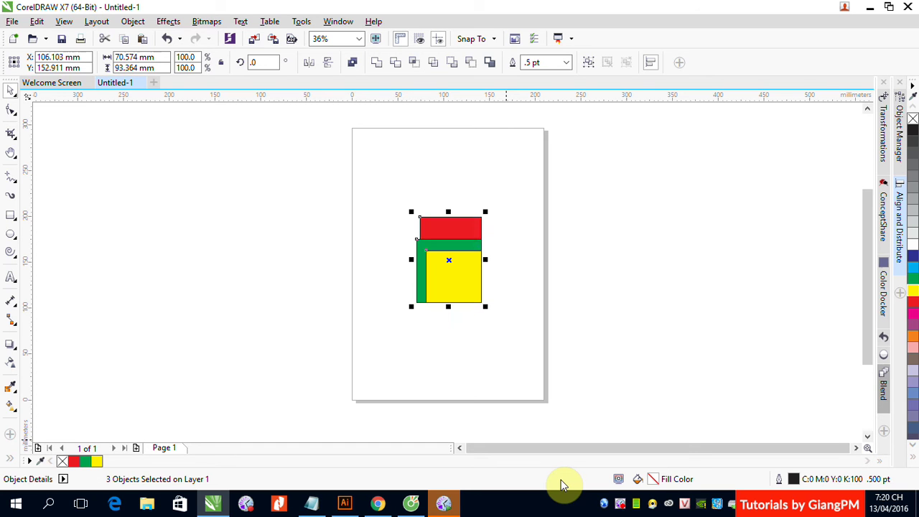
key(c)
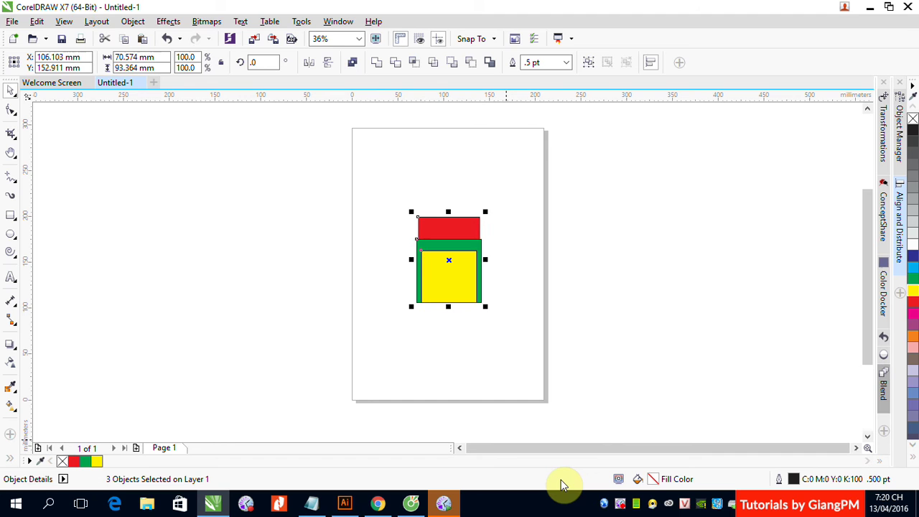
key(e)
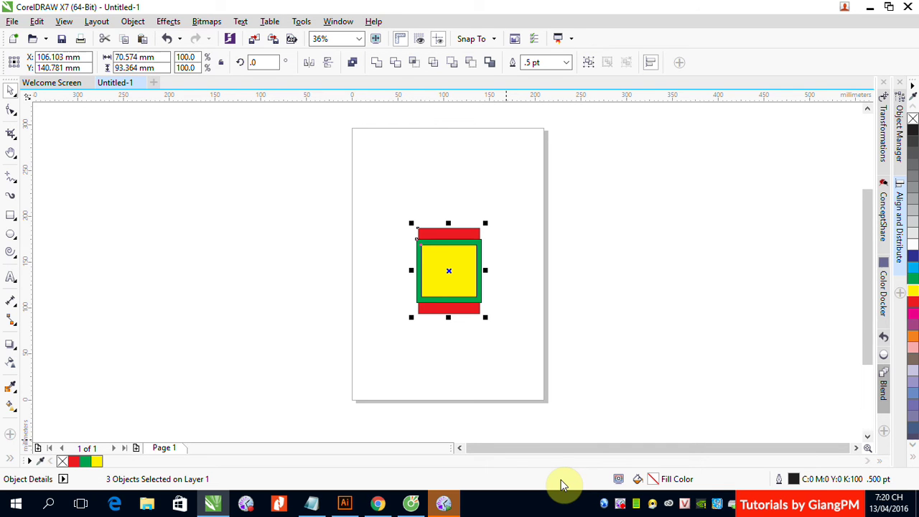
- Spread the stacked rectangles apart: yellow left of the page, green right of it, and red in the page's upper-left area
click(582, 314)
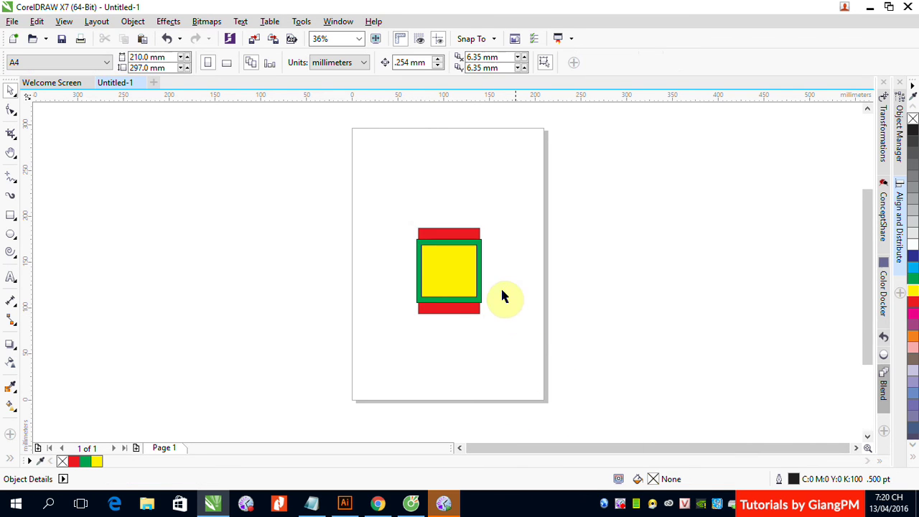
drag(447, 263, 251, 273)
drag(437, 282, 427, 222)
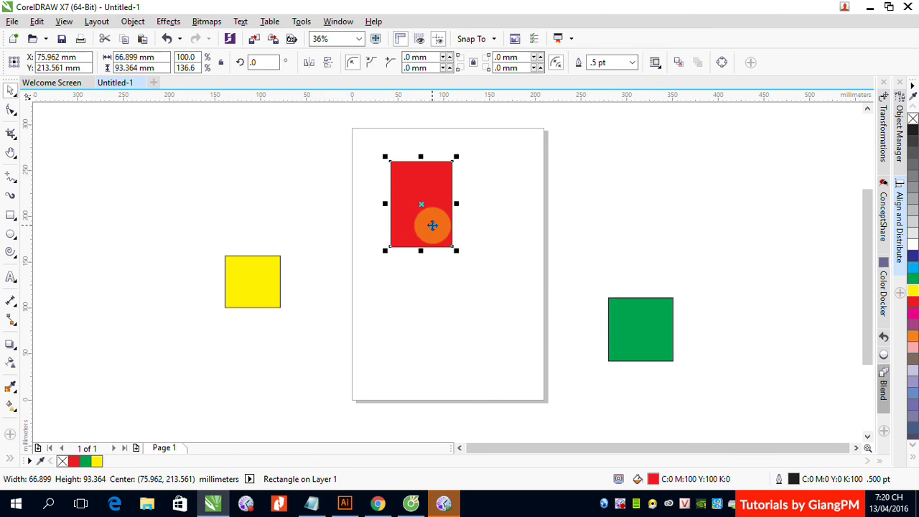
- Review the page-centering commands and center the green rectangle on the page with Center to Page
click(132, 22)
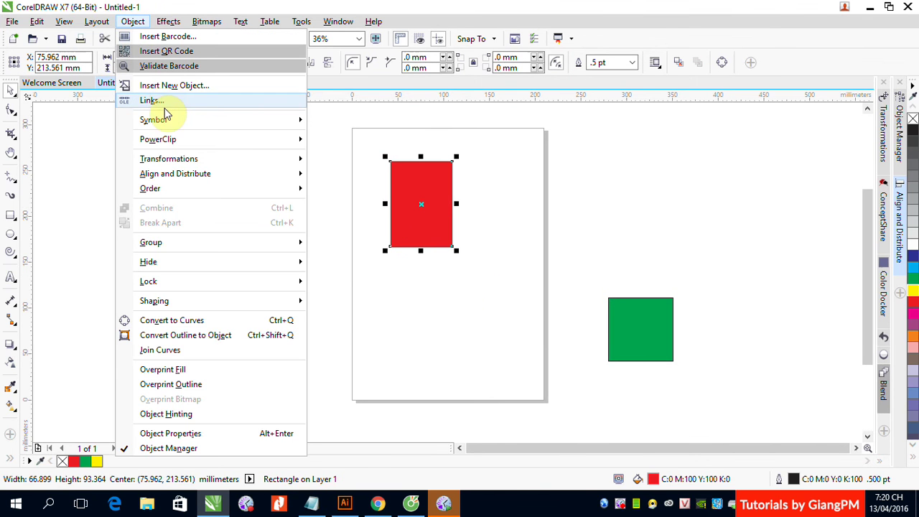
mouse_move(178, 189)
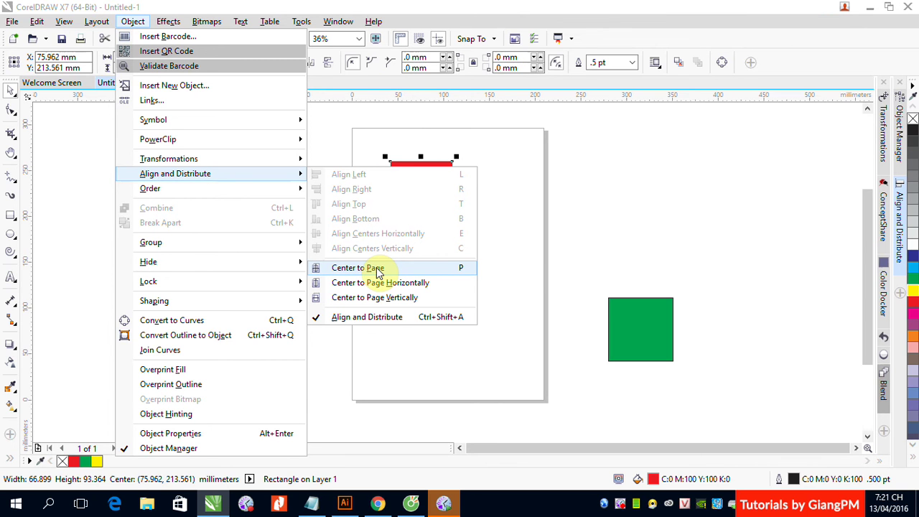
click(706, 255)
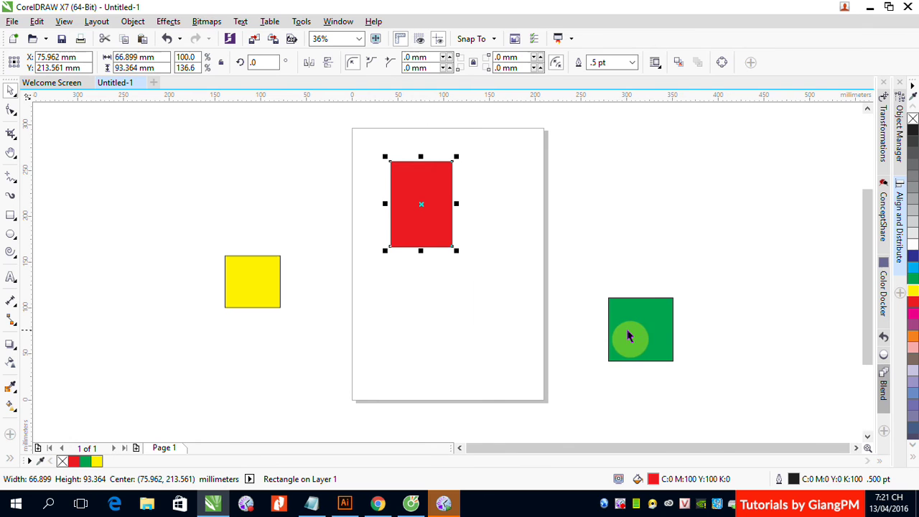
click(628, 334)
key(p)
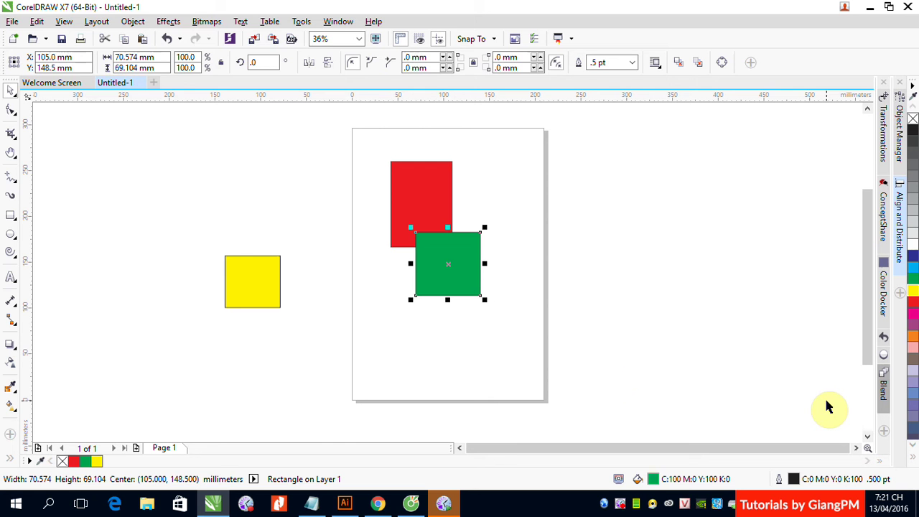
- Move the green rectangle off the page to the lower right and center it horizontally on the page
click(130, 23)
mouse_move(215, 177)
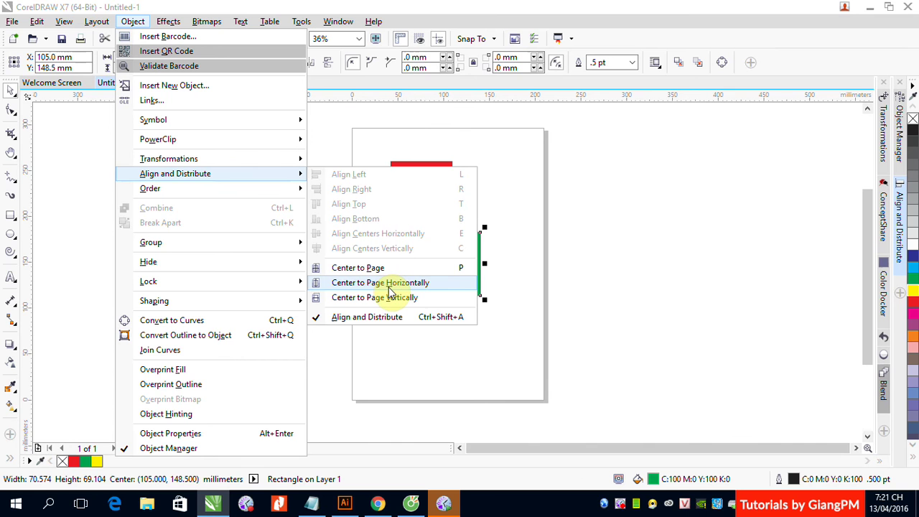
click(690, 303)
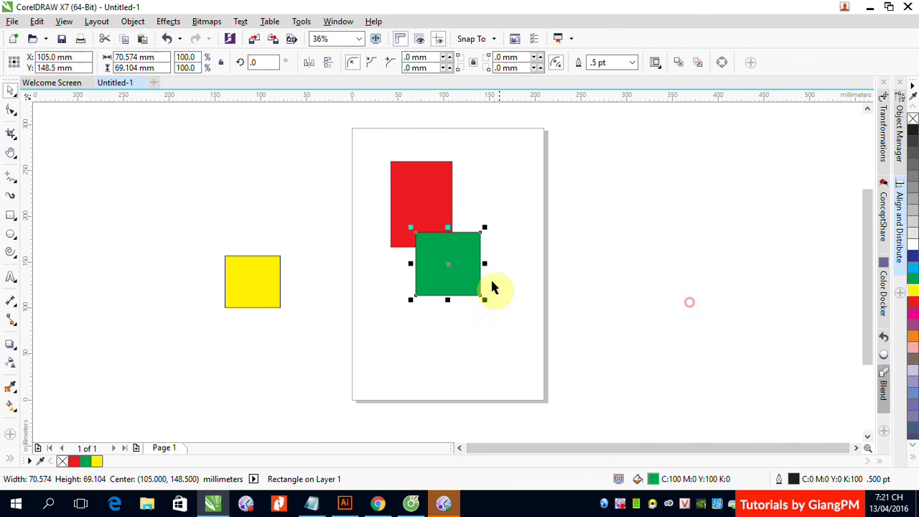
drag(457, 278, 697, 342)
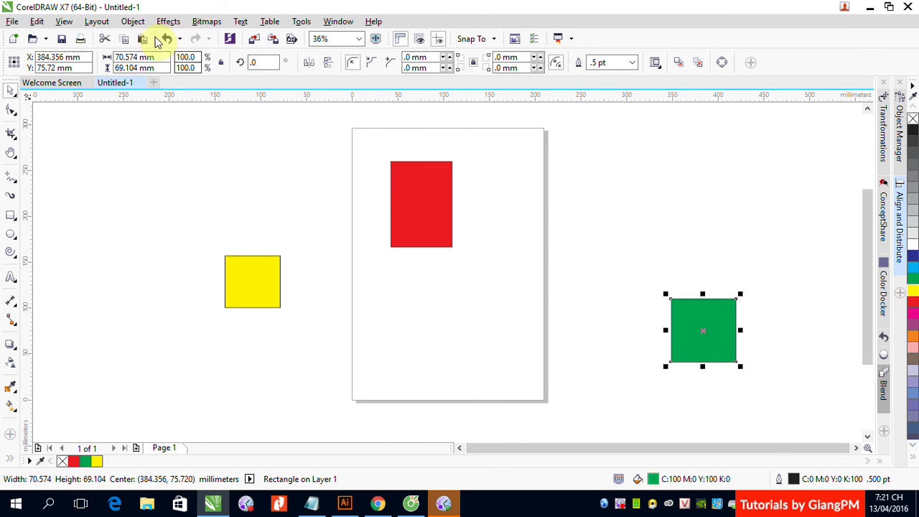
click(133, 21)
mouse_move(216, 176)
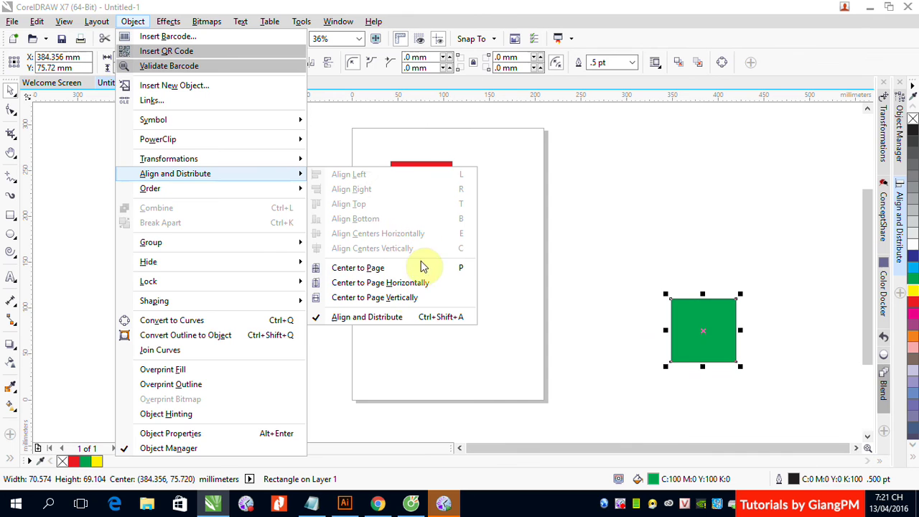
click(402, 287)
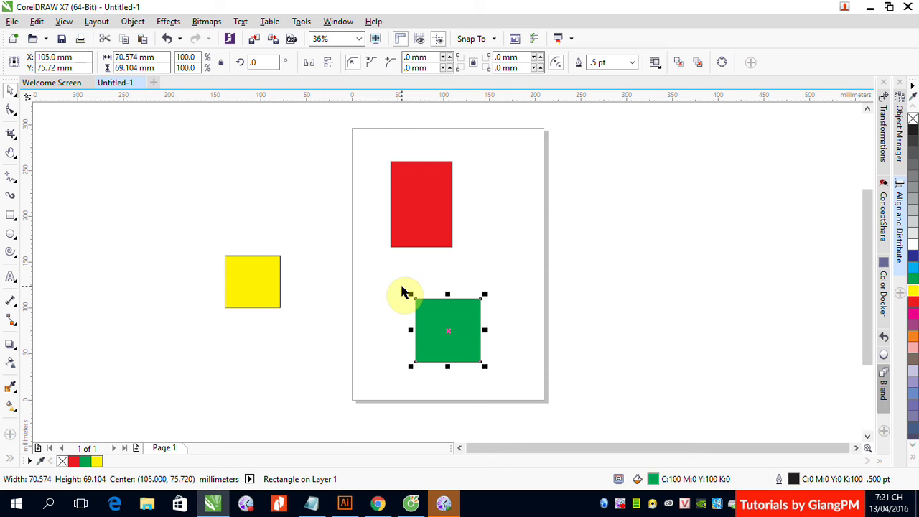
- Move the yellow rectangle down outside the page's left edge and center it vertically to the page
drag(254, 297, 230, 390)
click(133, 21)
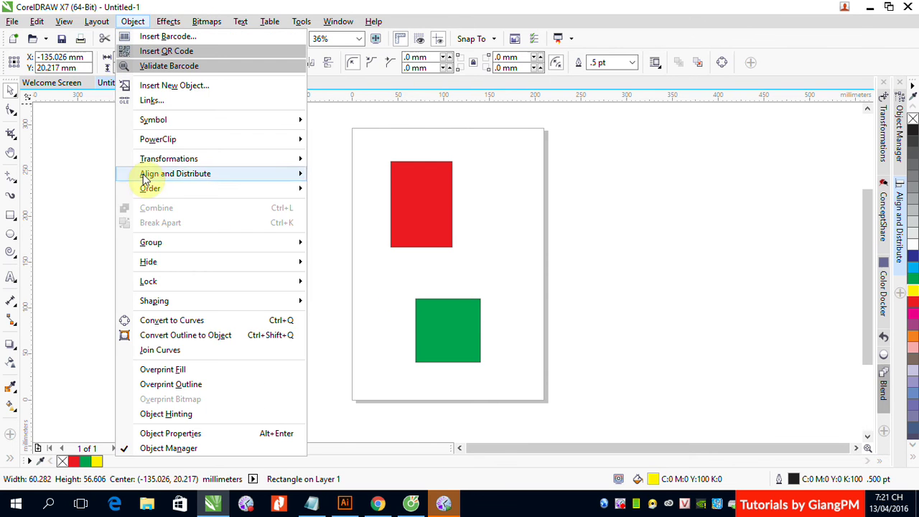
mouse_move(282, 180)
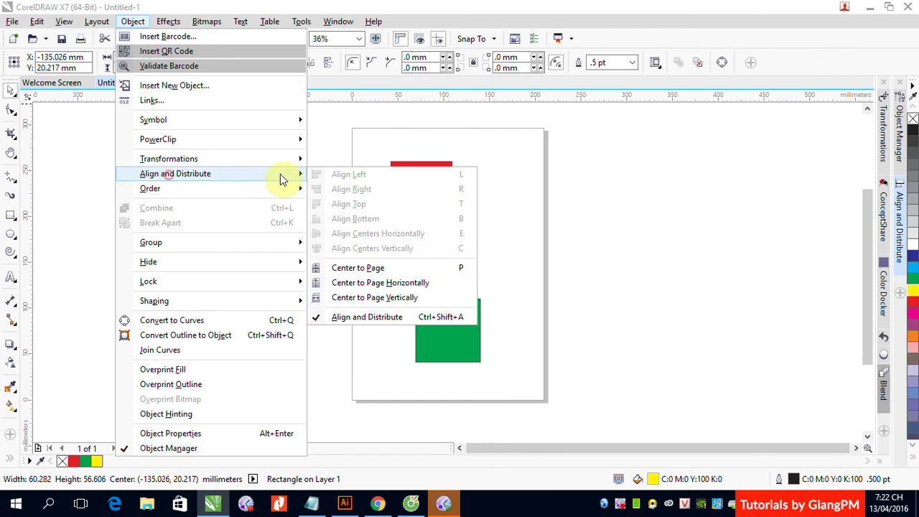
click(371, 298)
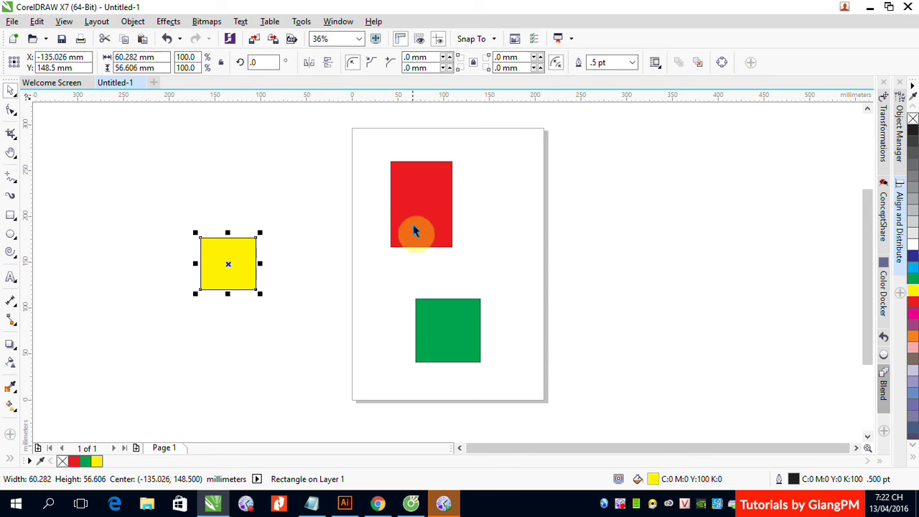
- Select all three rectangles together and distribute their left edges evenly using the Align and Distribute options
drag(154, 137, 507, 377)
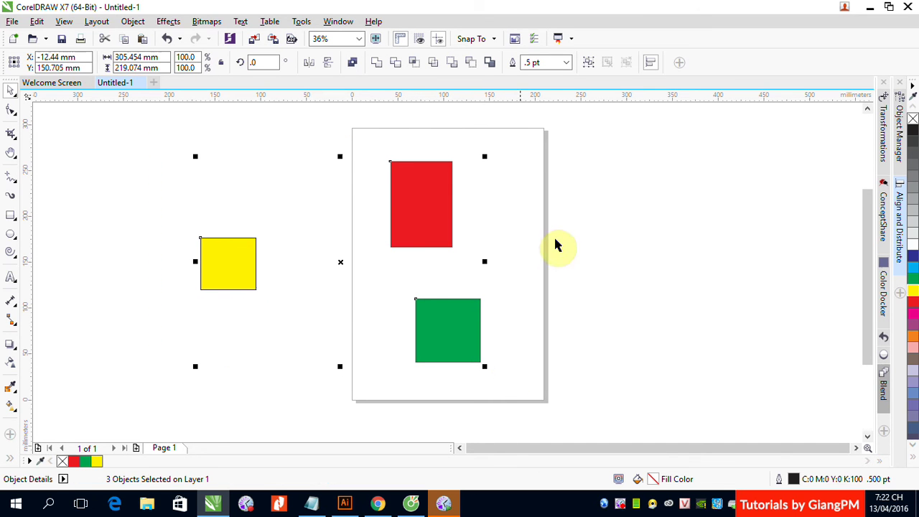
click(651, 64)
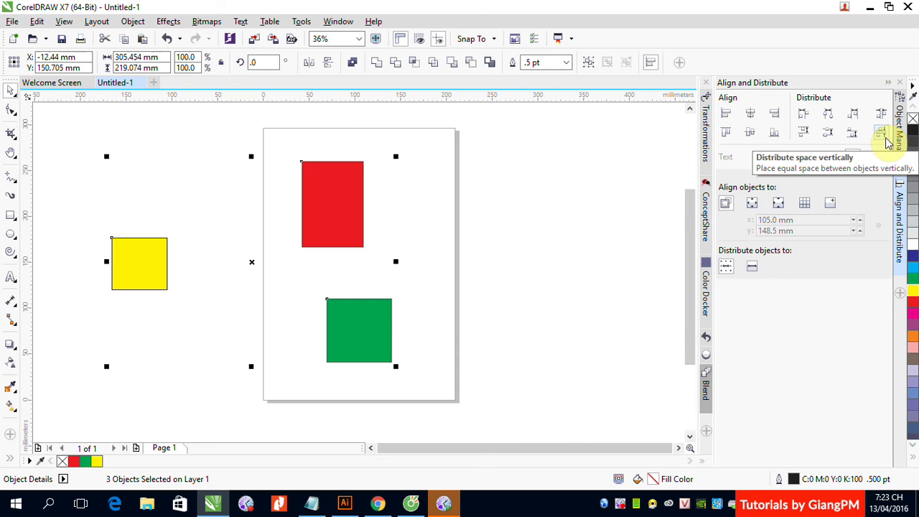
click(803, 114)
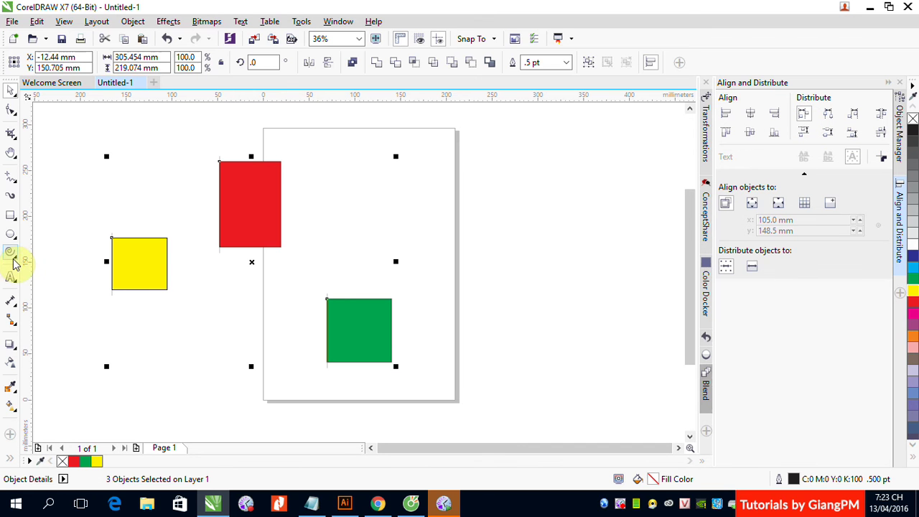
- Place vertical guidelines along the left edges of the yellow, red and green rectangles to compare their spacing
drag(26, 254, 112, 260)
drag(26, 282, 220, 287)
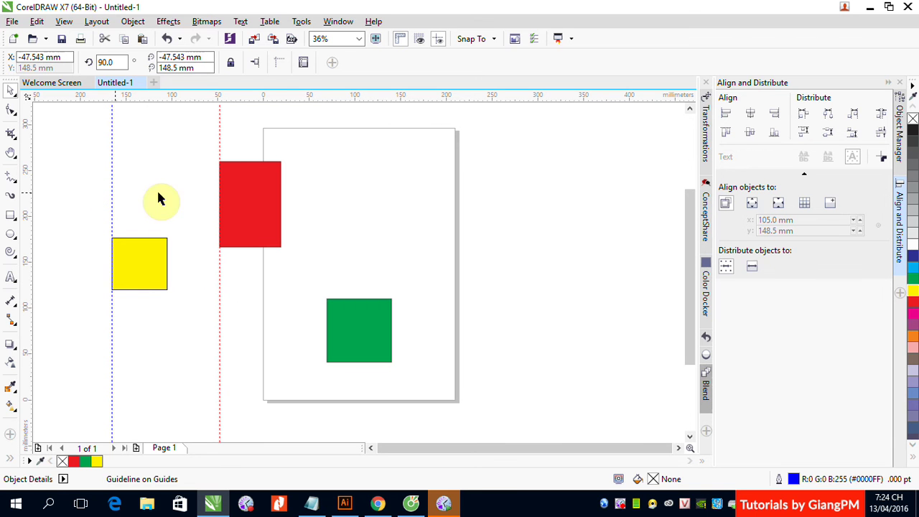
drag(11, 242, 326, 240)
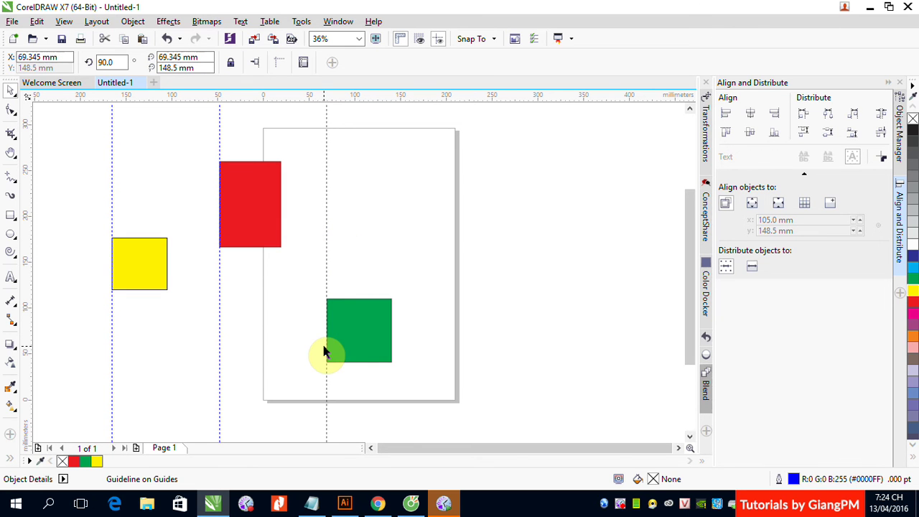
- Move the red, yellow and green rectangles to the right off their guidelines so they are unevenly spaced, and deselect them
click(129, 266)
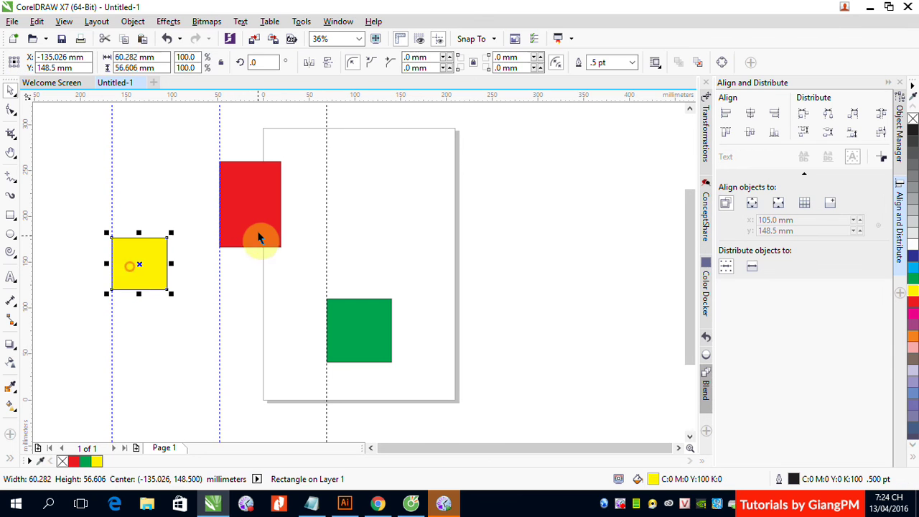
click(258, 224)
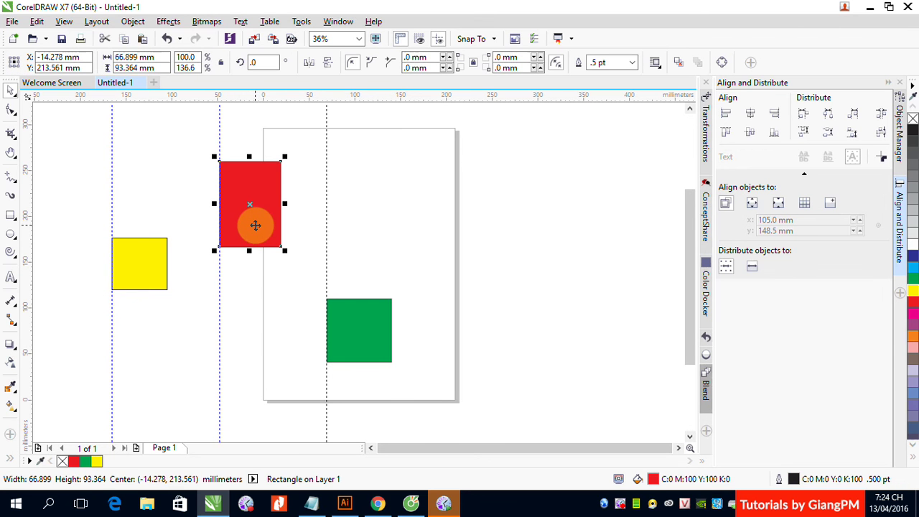
drag(258, 223, 350, 211)
click(145, 263)
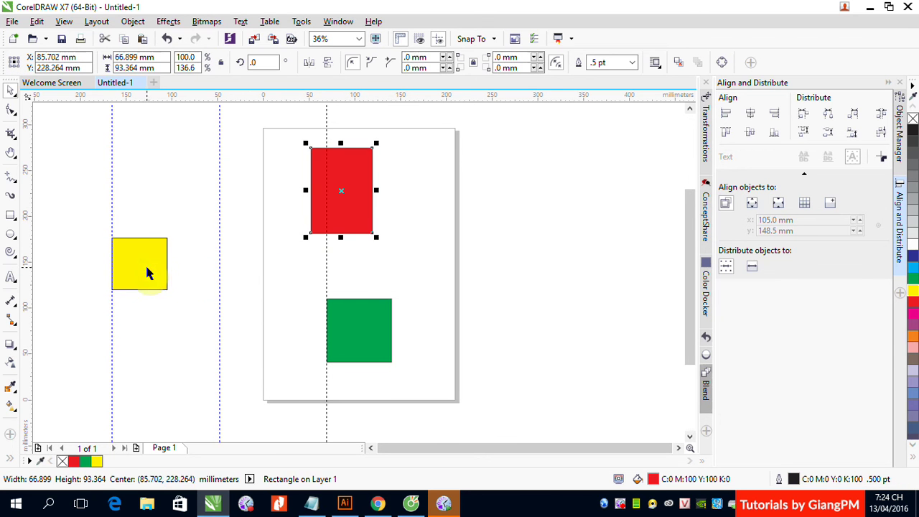
drag(145, 263, 161, 262)
drag(386, 338, 432, 344)
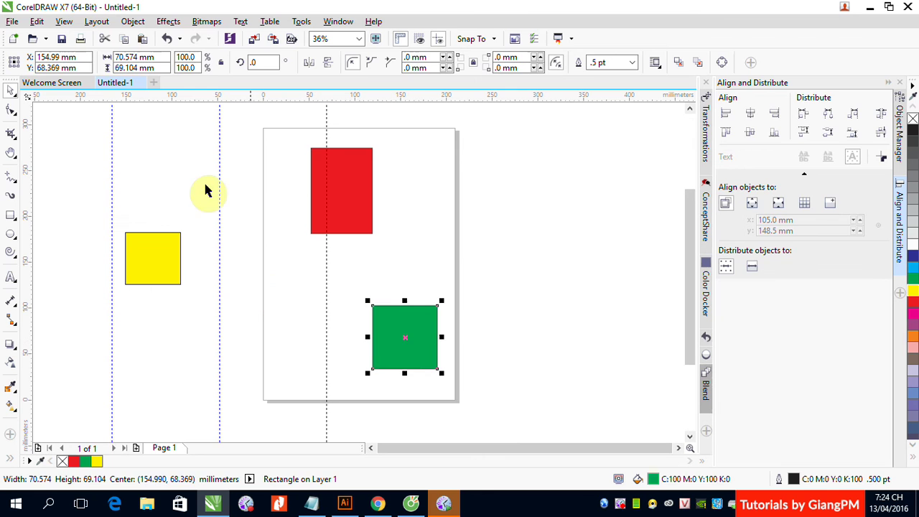
click(309, 244)
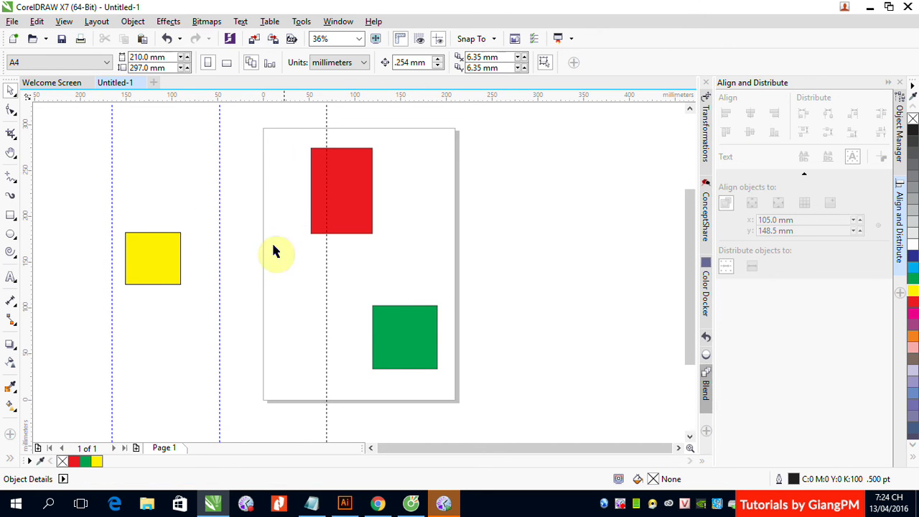
- Delete all three vertical guidelines
drag(109, 126, 461, 371)
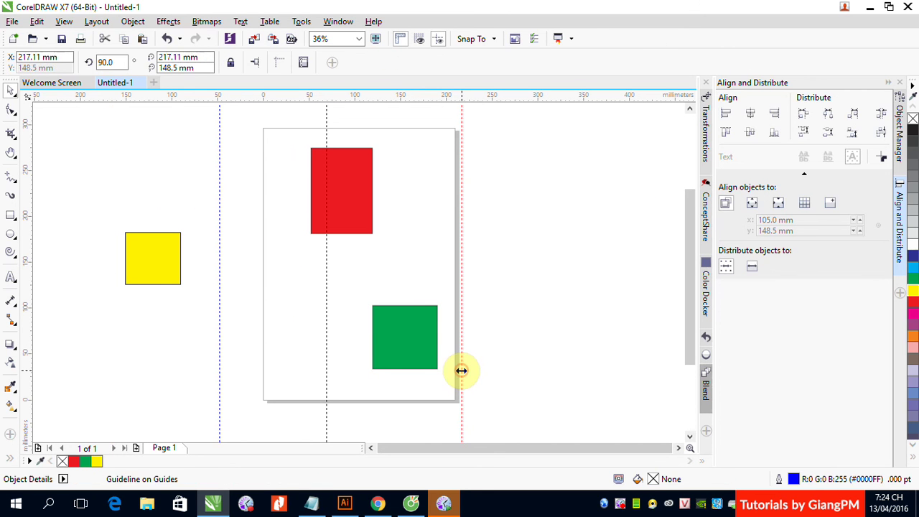
key(Delete)
click(324, 297)
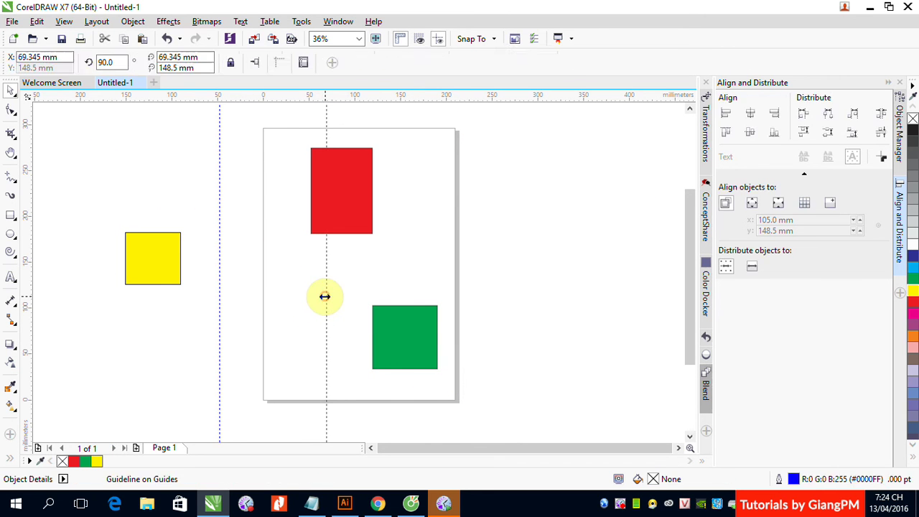
key(Delete)
click(220, 302)
key(Delete)
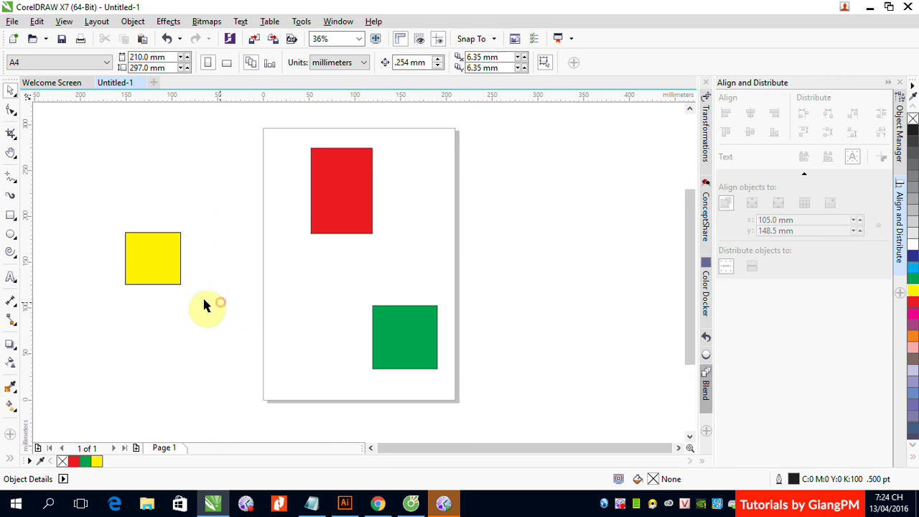
- Select all three rectangles together and distribute them evenly horizontally, first by their centers and again by their right edges
click(110, 138)
scroll(592, 452, down, 1)
drag(592, 452, 516, 380)
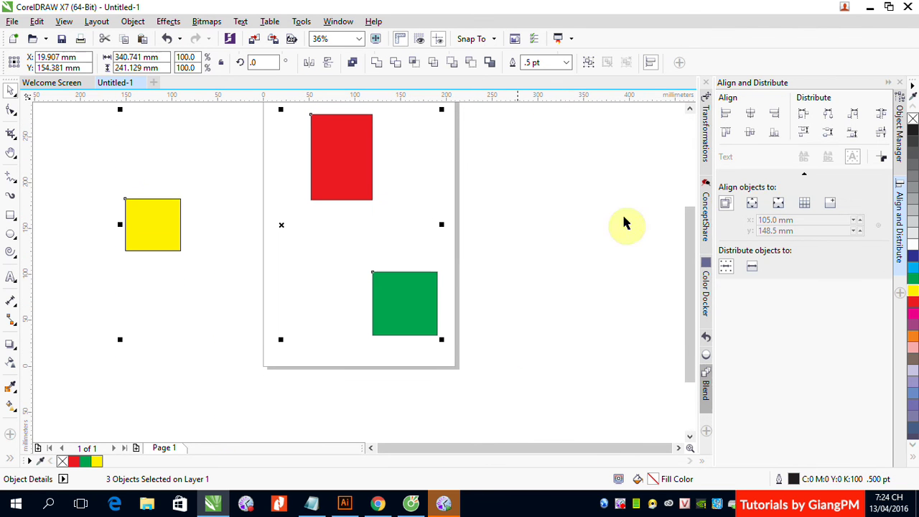
click(828, 120)
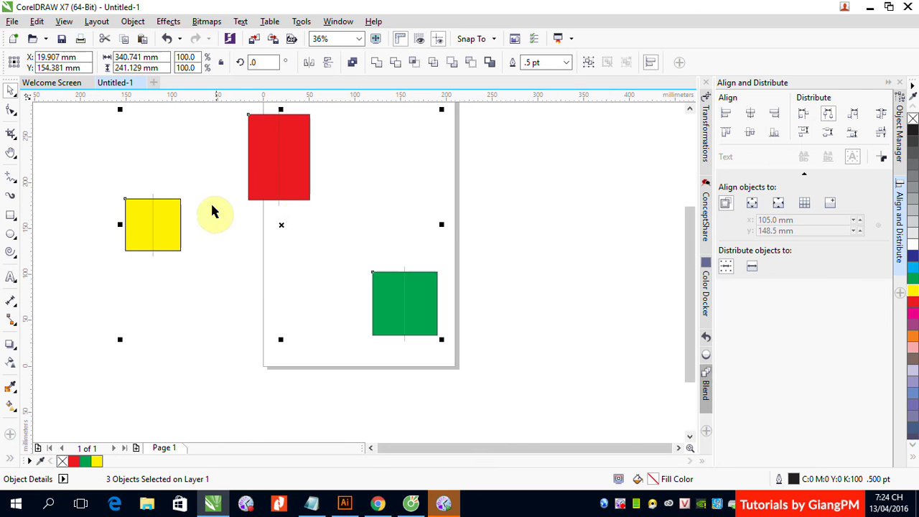
click(283, 147)
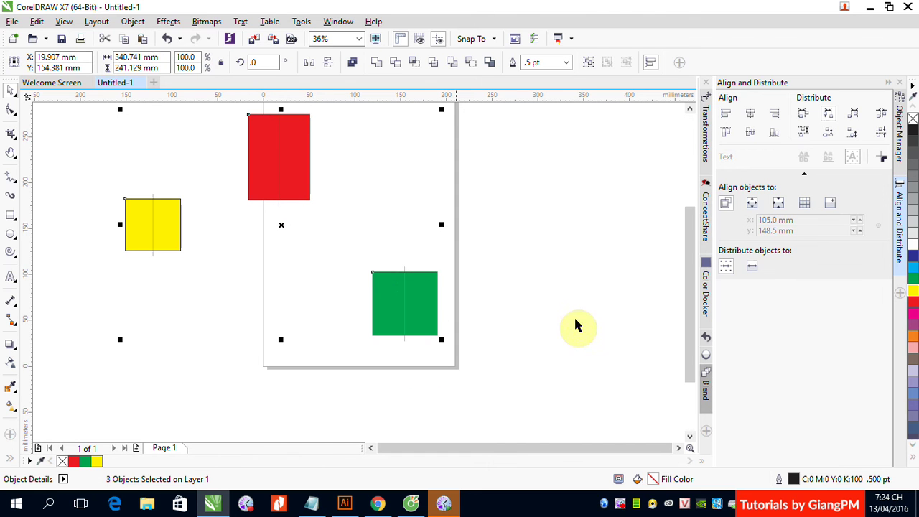
click(854, 120)
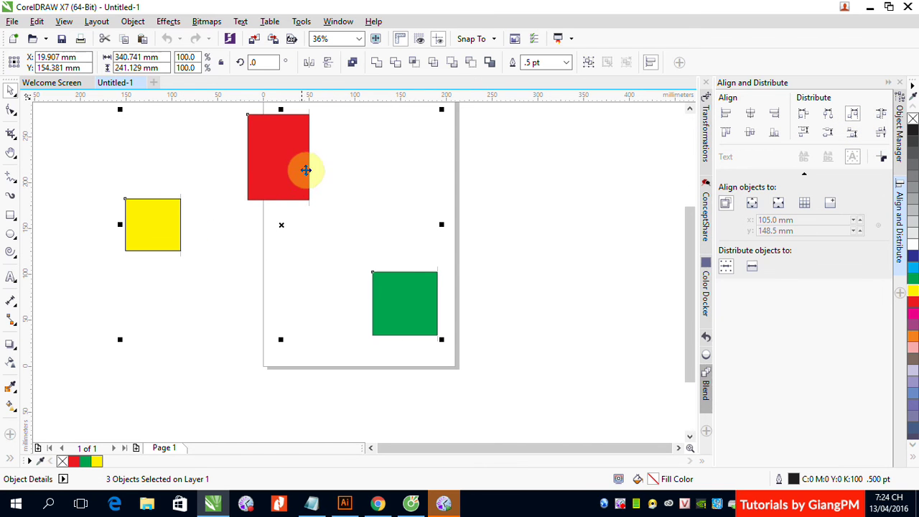
click(306, 180)
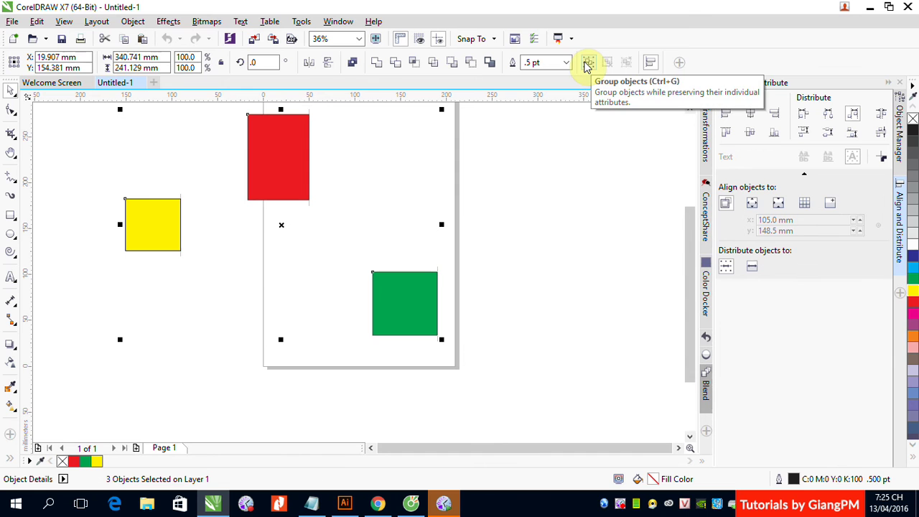
- Distribute the three rectangles across the extent of the page, and switch the distribution back to the extent of selection
click(752, 270)
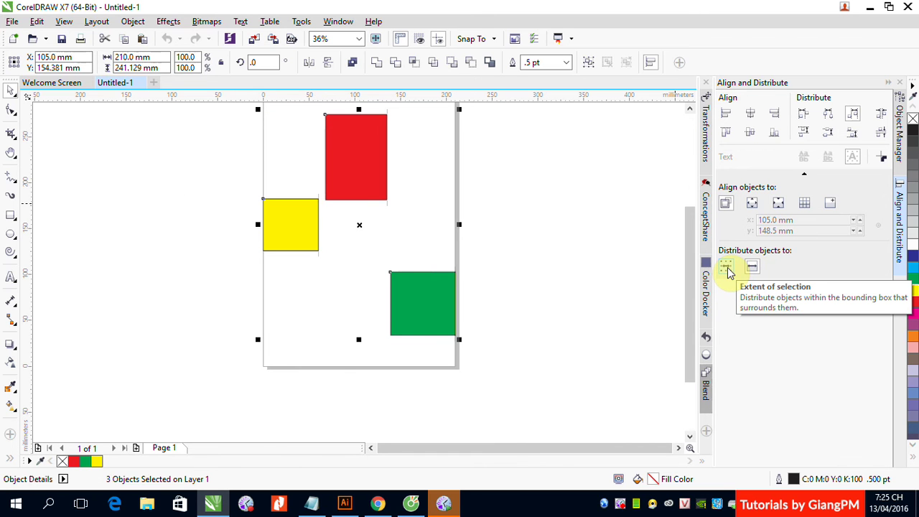
click(726, 270)
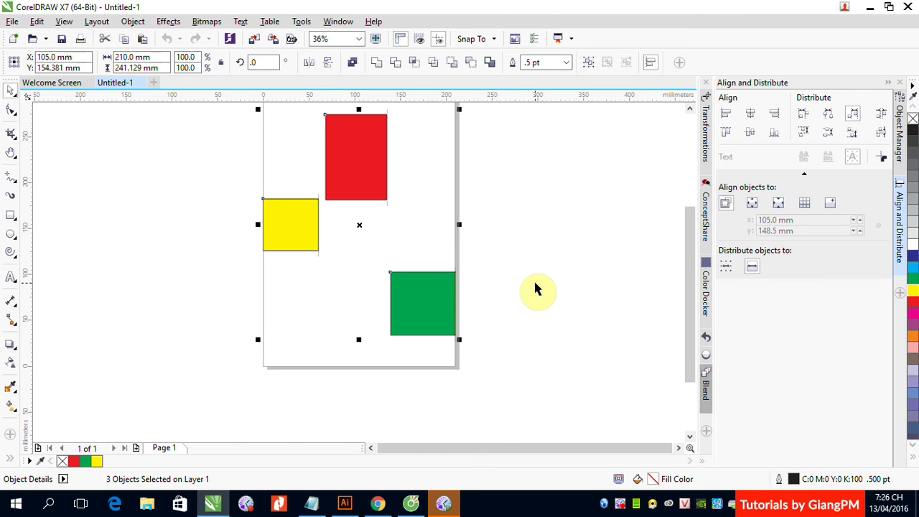
click(726, 265)
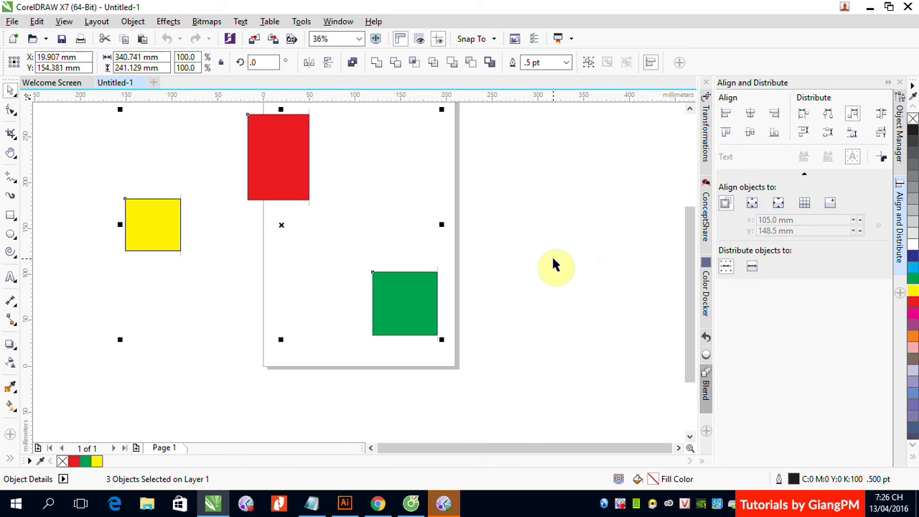
- Deselect the rectangles and collapse the Align and Distribute docker
click(523, 218)
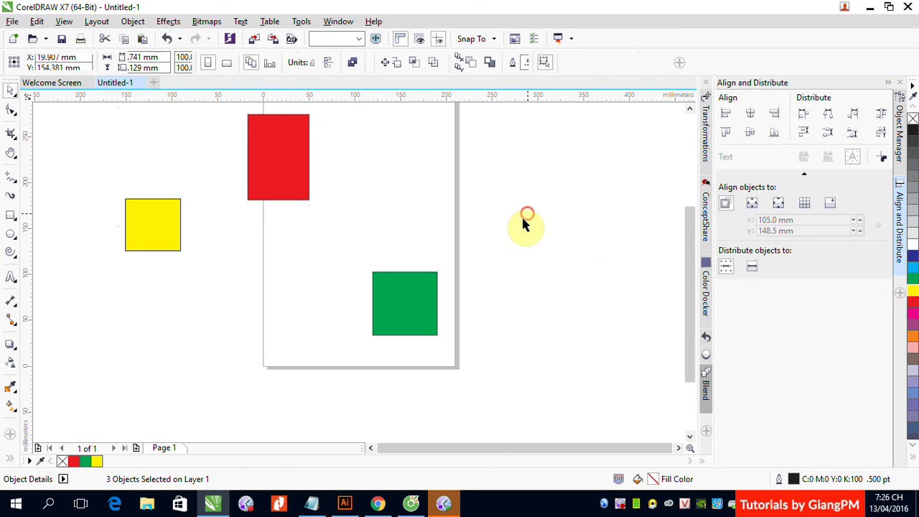
click(888, 82)
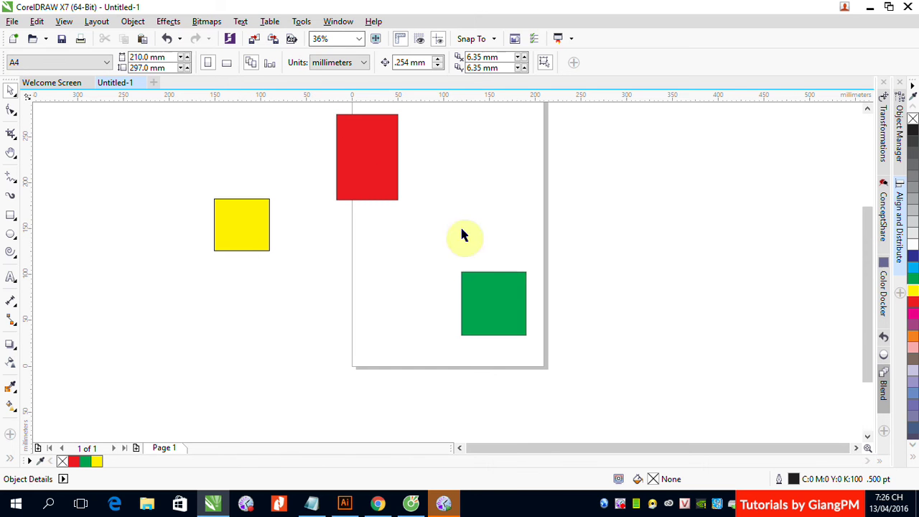
right_click(617, 505)
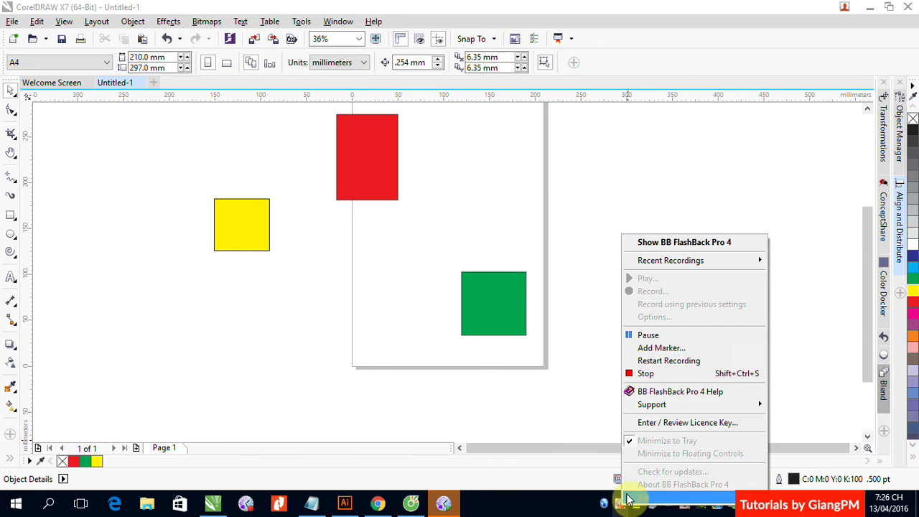